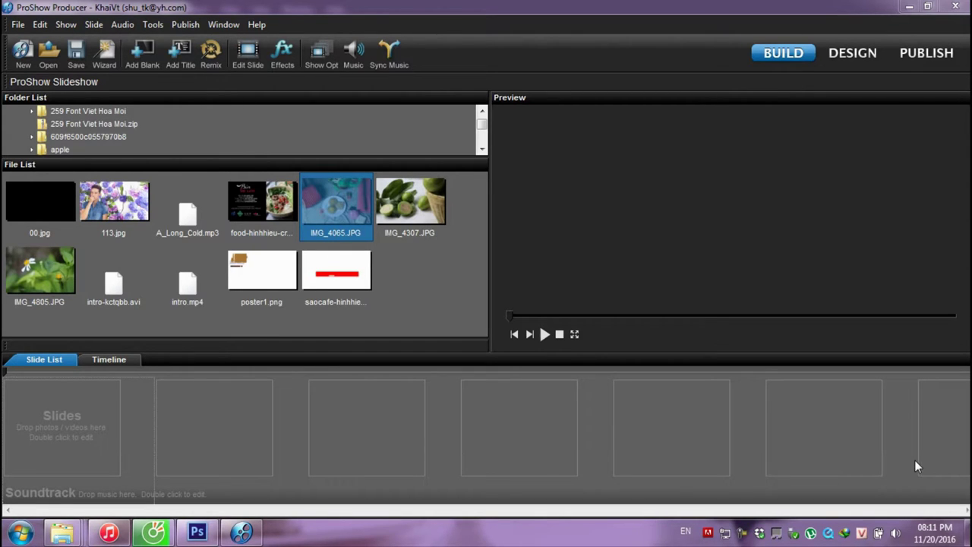
pyautogui.click(208, 531)
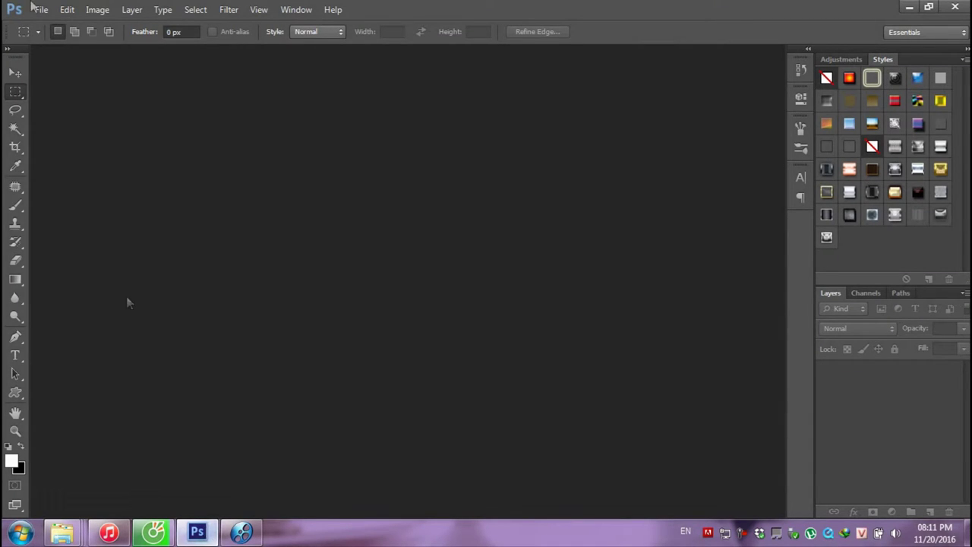
pyautogui.click(241, 531)
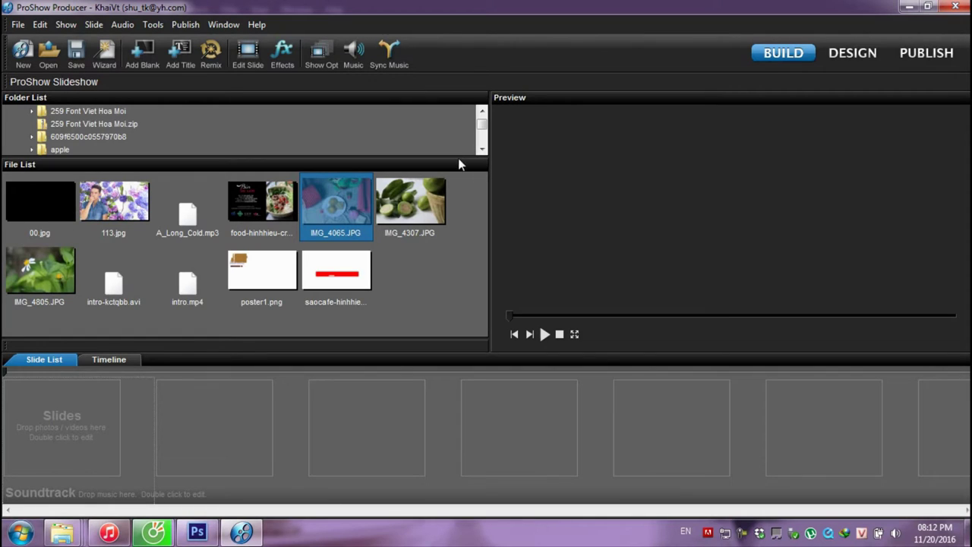
# Step: Enlarge the folder list pane and bring the dungphim folder into view
pyautogui.moveTo(459, 156); pyautogui.dragTo(456, 186)
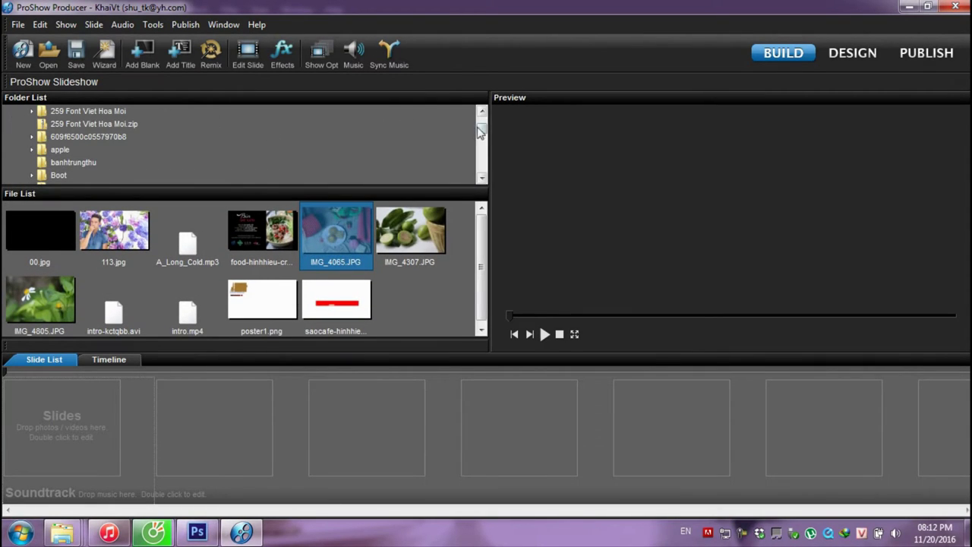
pyautogui.moveTo(482, 131)
pyautogui.mouseDown()
pyautogui.moveTo(482, 121)
pyautogui.moveTo(481, 134)
pyautogui.mouseUp()
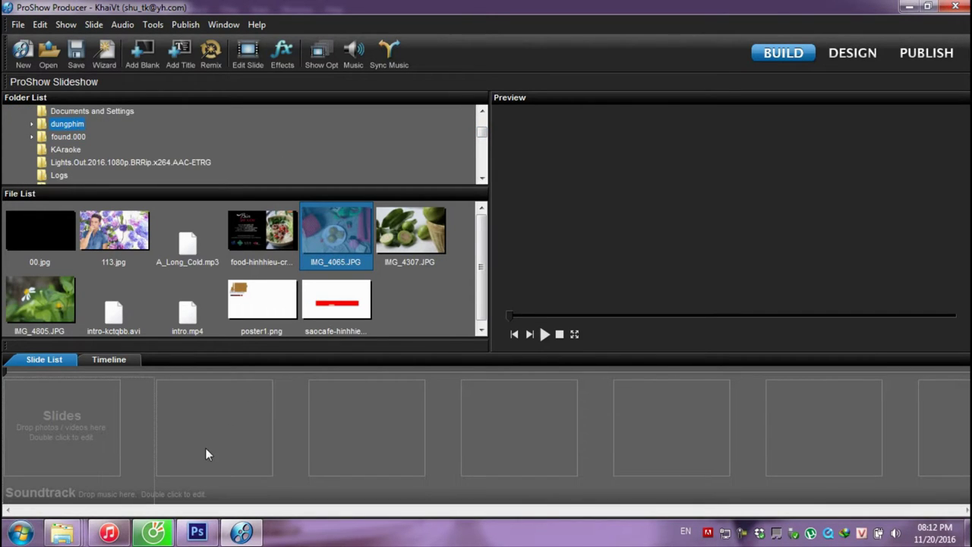
# Step: Switch to Windows Explorer, look over the source files in the dungphim folder, including A_Long_Cold, and return to ProShow Producer
pyautogui.moveTo(64, 533)
pyautogui.click(78, 470)
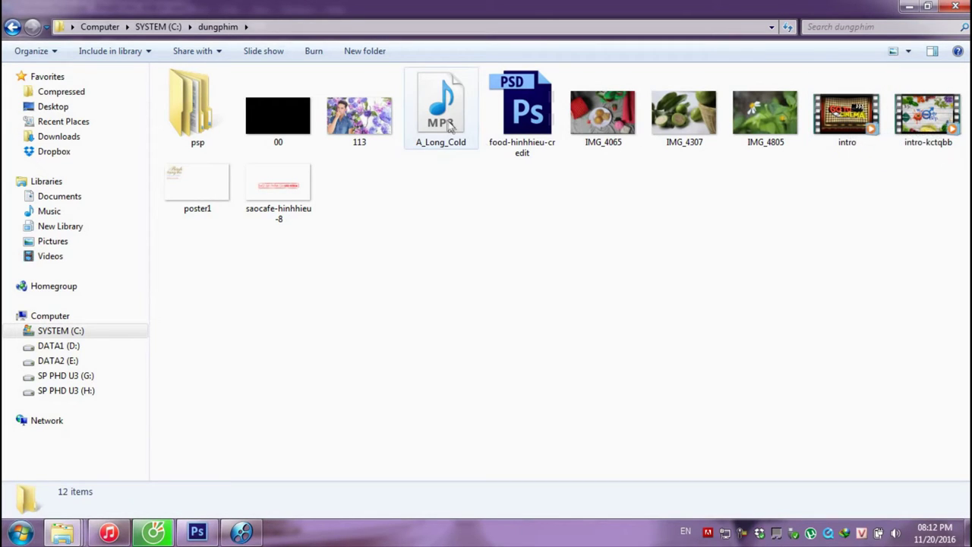
pyautogui.moveTo(449, 123)
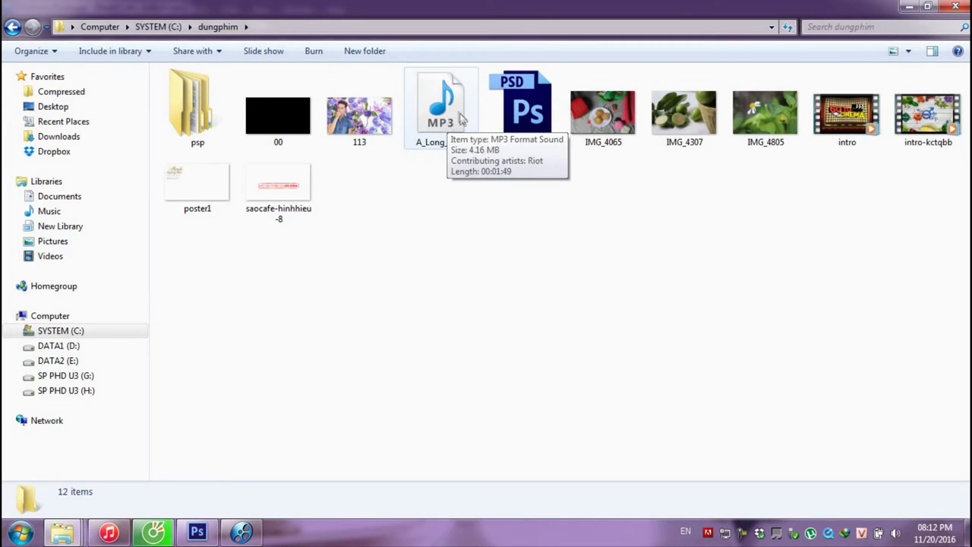
pyautogui.click(240, 532)
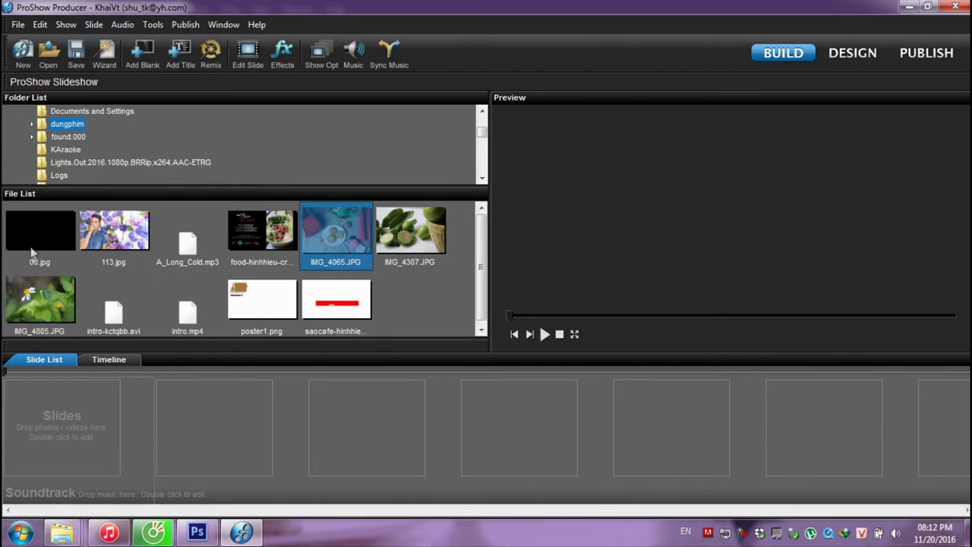
# Step: Add 00.jpg as the first slide and the intro-kctqbb.avi video as the second slide
pyautogui.moveTo(33, 252); pyautogui.dragTo(87, 435)
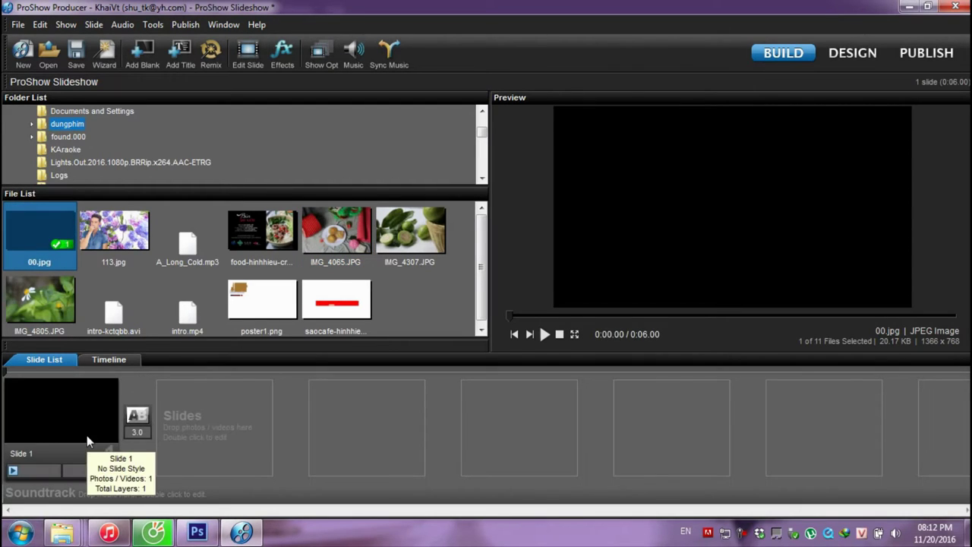
pyautogui.click(113, 313)
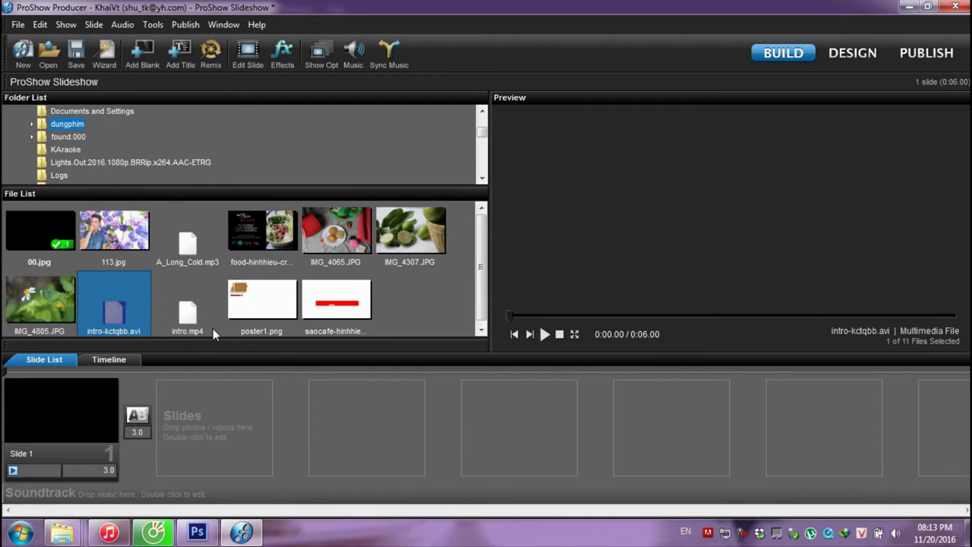
pyautogui.moveTo(137, 323); pyautogui.dragTo(205, 430)
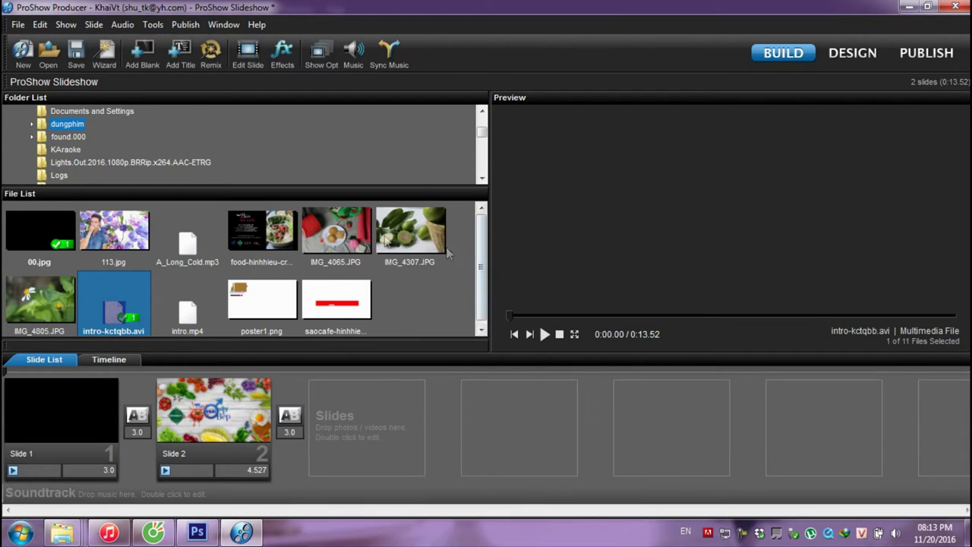
# Step: Insert IMG_4065.JPG as a slide between the black slide and the intro video, and preview it
pyautogui.click(340, 225)
pyautogui.moveTo(339, 224); pyautogui.dragTo(137, 421)
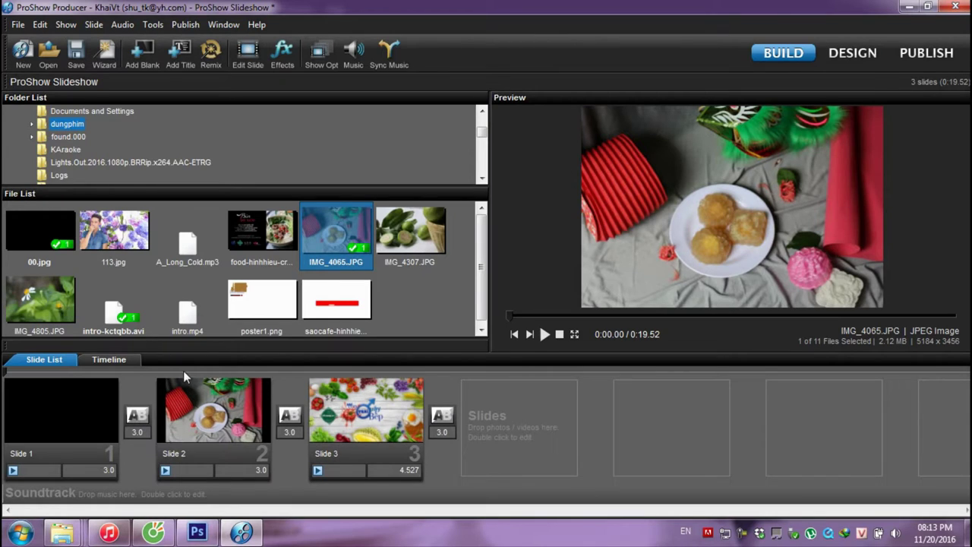
pyautogui.click(164, 371)
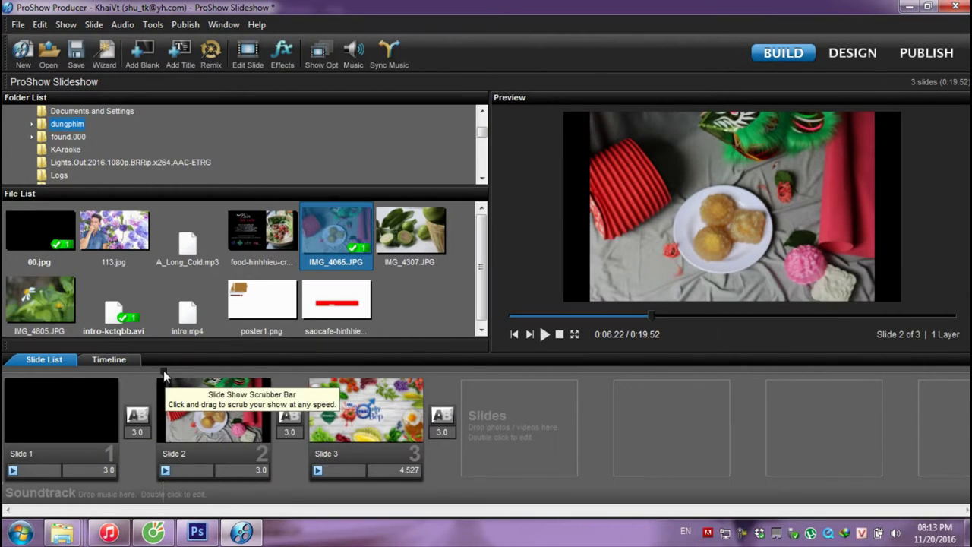
pyautogui.moveTo(170, 373)
pyautogui.mouseDown()
pyautogui.moveTo(215, 380)
pyautogui.moveTo(167, 377)
pyautogui.mouseUp()
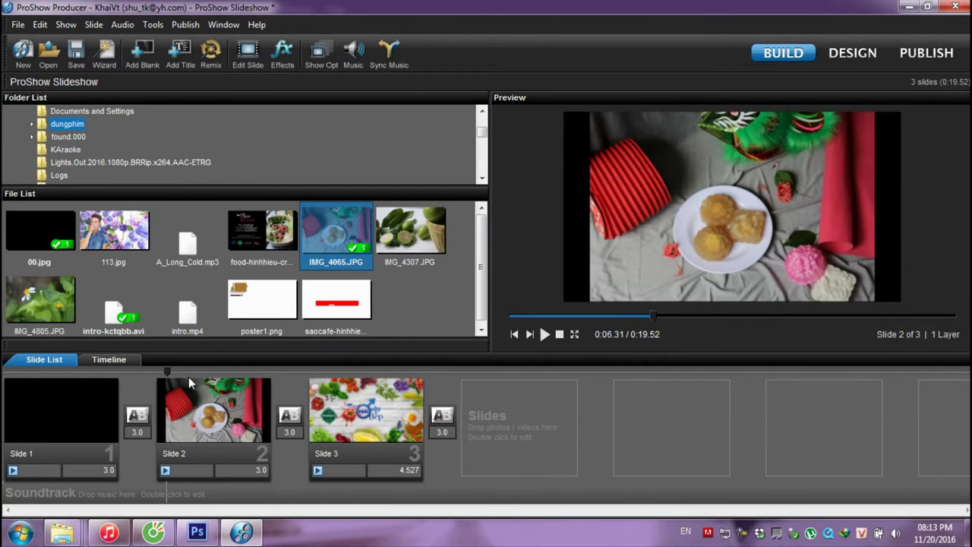
pyautogui.click(243, 304)
pyautogui.moveTo(243, 303); pyautogui.dragTo(243, 305)
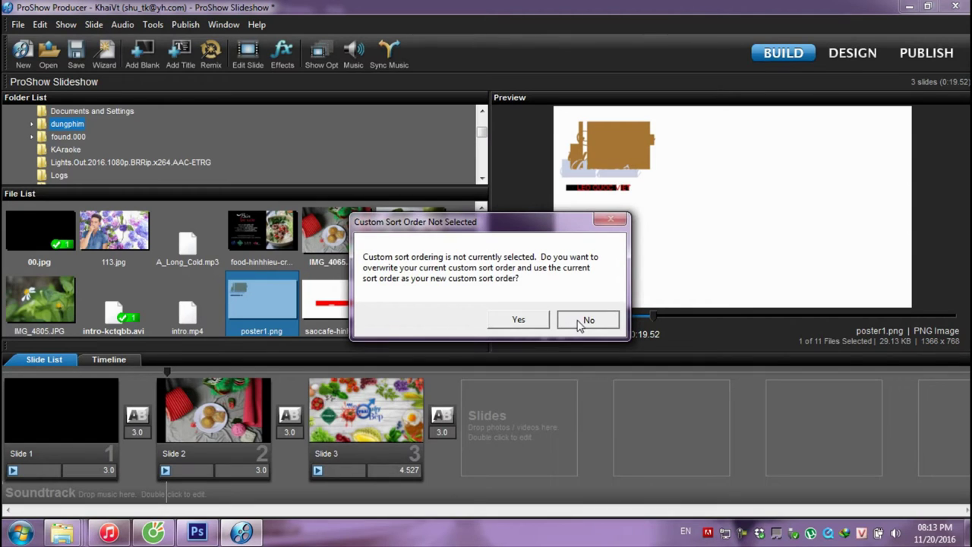
pyautogui.click(596, 319)
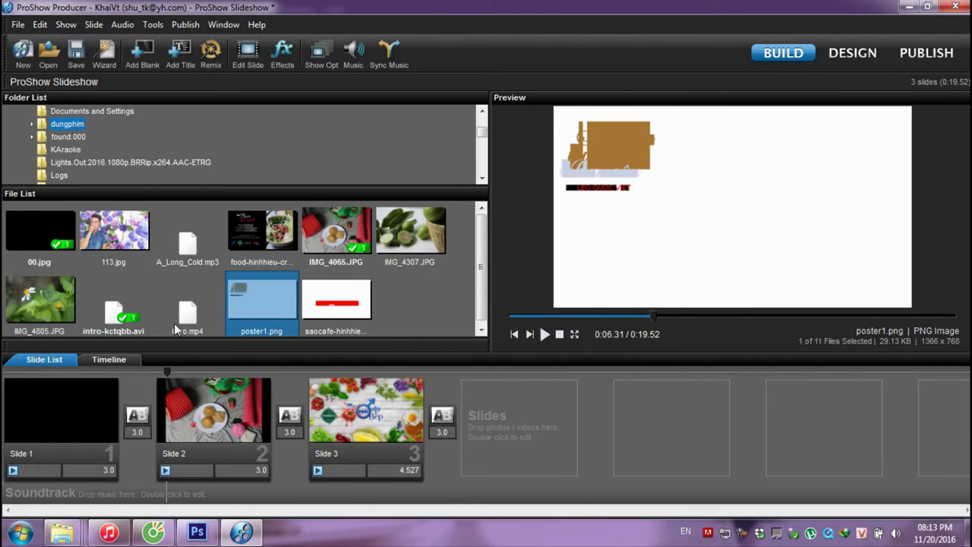
# Step: Open poster1 from the dungphim folder in Photoshop to examine its text and background, and return to ProShow Producer
pyautogui.moveTo(76, 532)
pyautogui.click(86, 480)
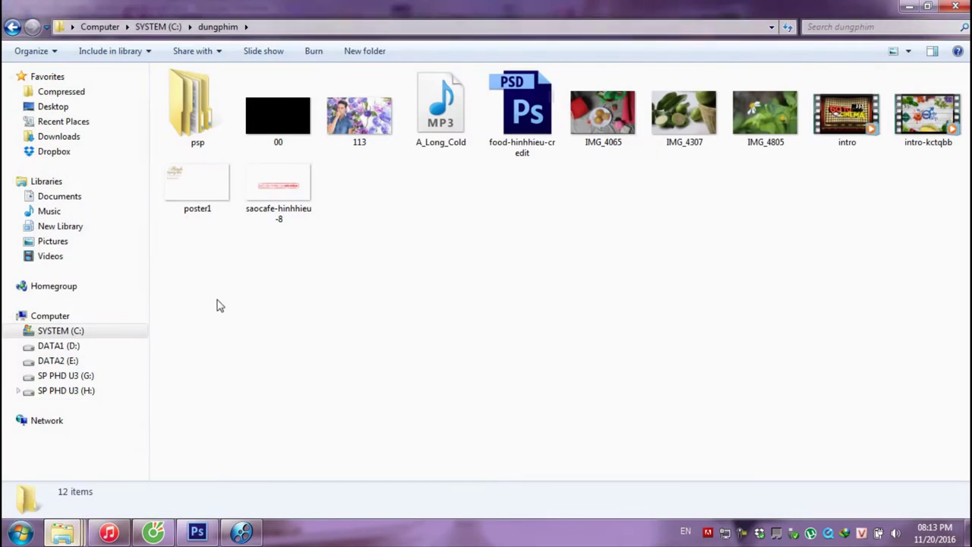
pyautogui.moveTo(195, 182); pyautogui.dragTo(202, 541)
pyautogui.moveTo(224, 370); pyautogui.dragTo(225, 370)
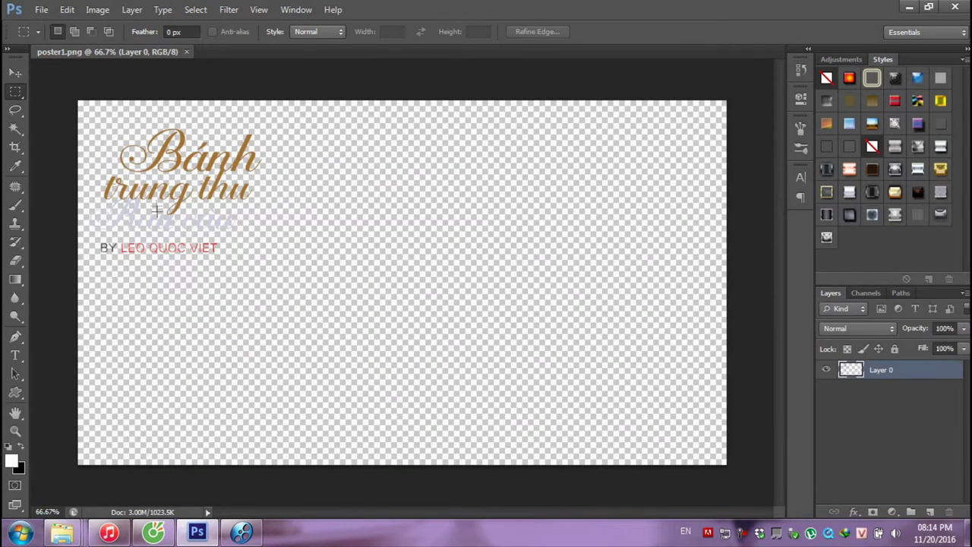
pyautogui.click(15, 72)
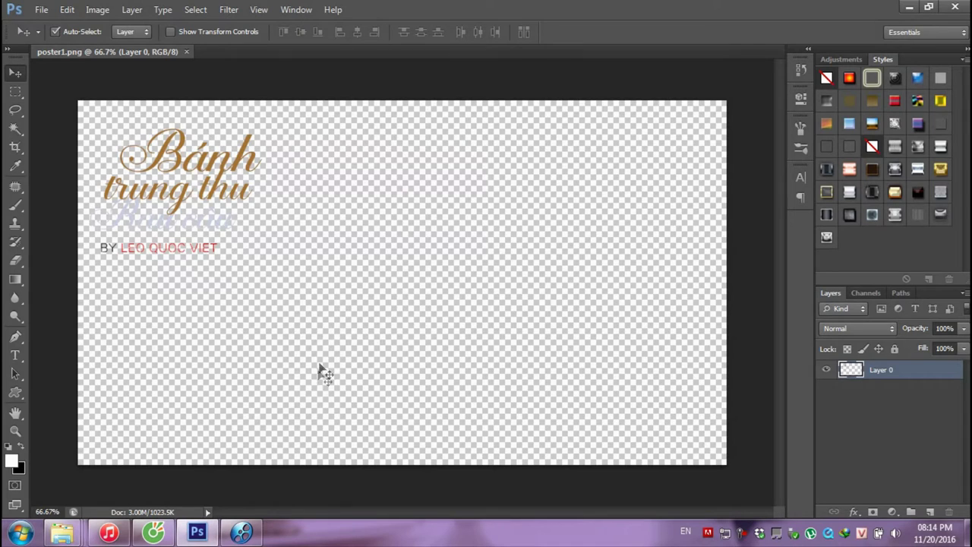
pyautogui.click(233, 535)
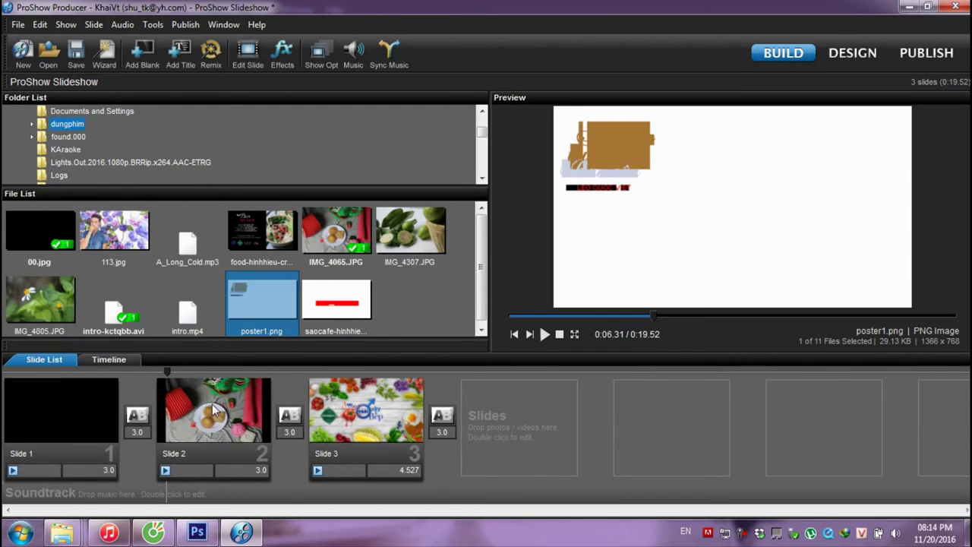
# Step: Open the slide options for slide 2, add a blank caption, and remove that caption
pyautogui.doubleClick(212, 409)
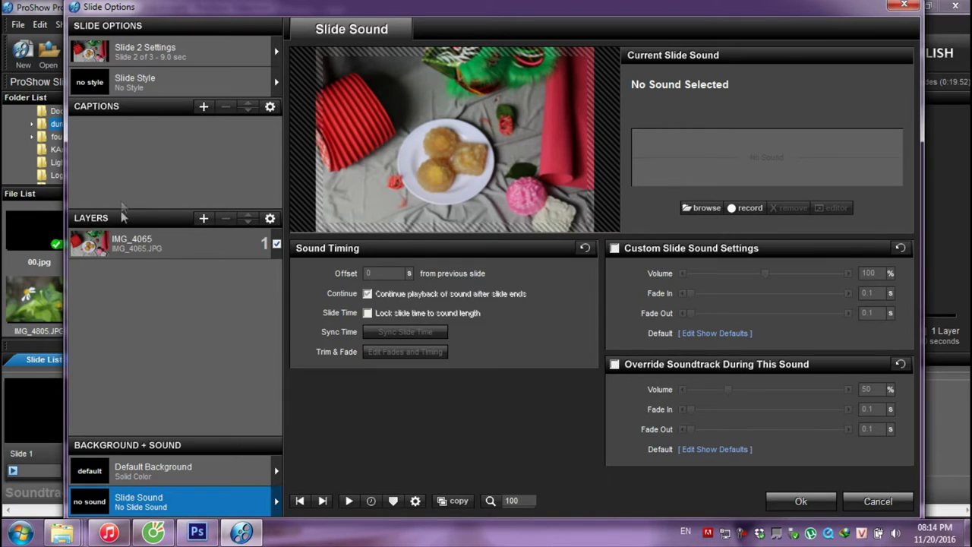
pyautogui.click(203, 107)
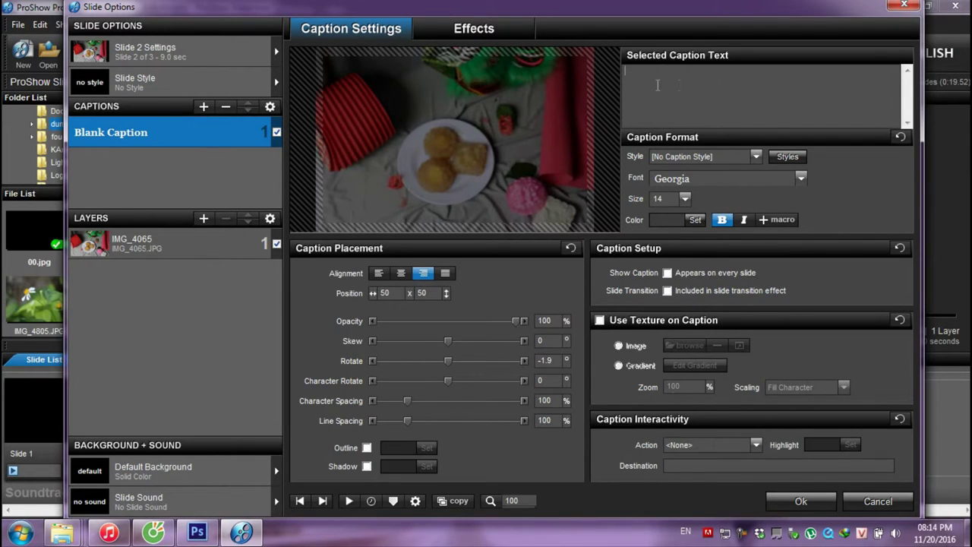
pyautogui.click(224, 107)
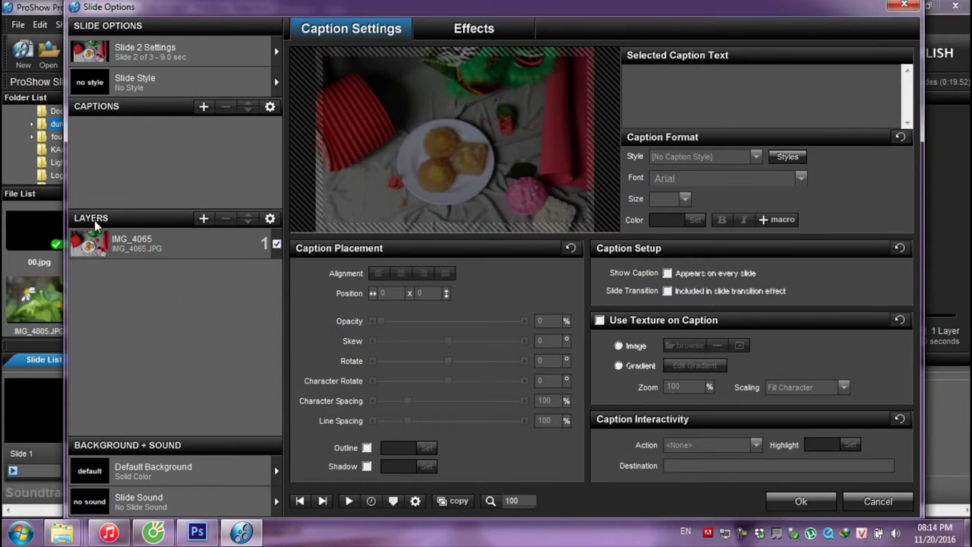
# Step: Add the poster1 image from the dungphim folder on C: as a new layer on slide 2
pyautogui.click(202, 218)
pyautogui.click(239, 236)
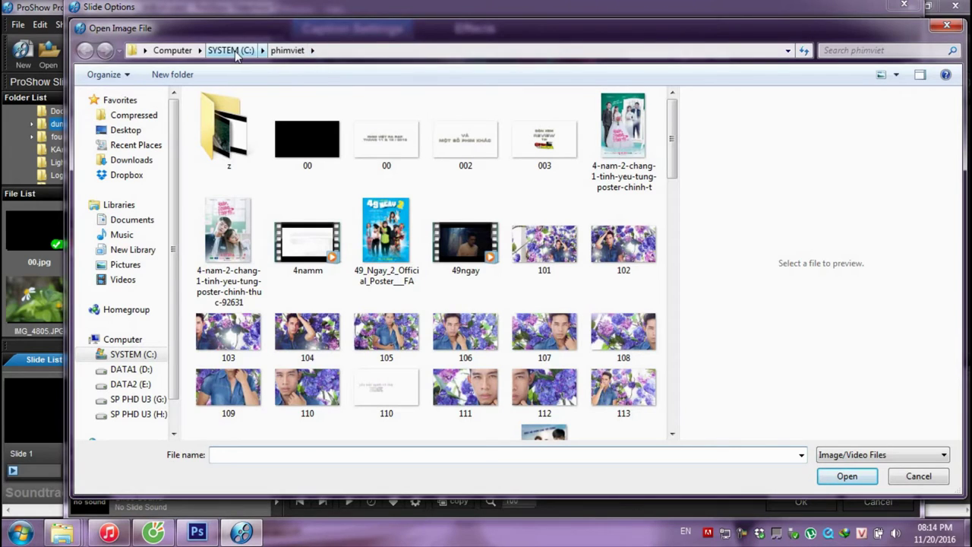
pyautogui.moveTo(548, 495); pyautogui.dragTo(487, 227)
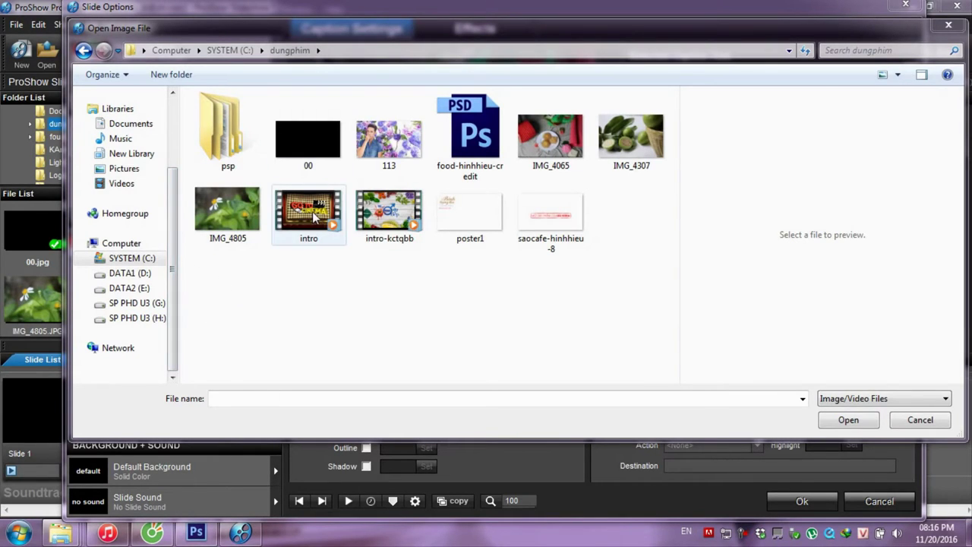
pyautogui.click(389, 215)
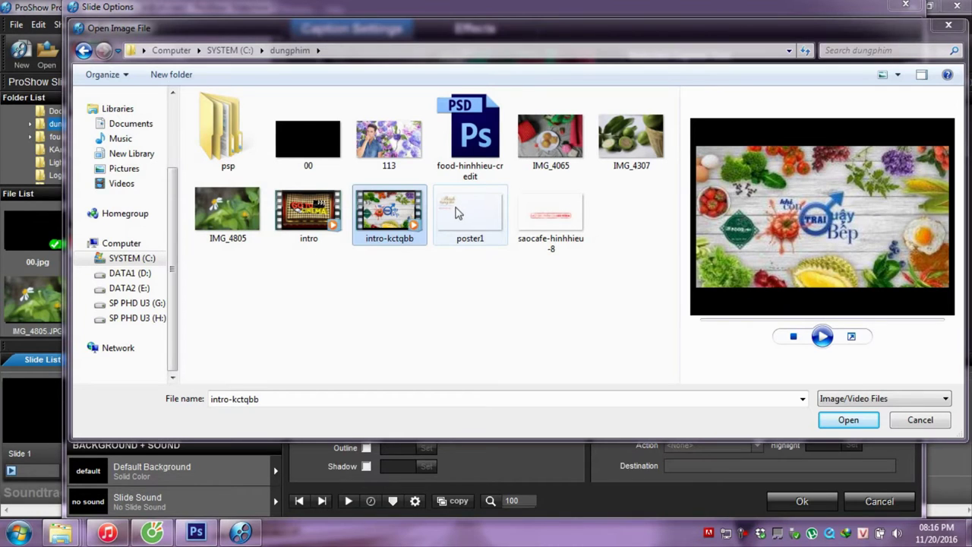
pyautogui.doubleClick(455, 212)
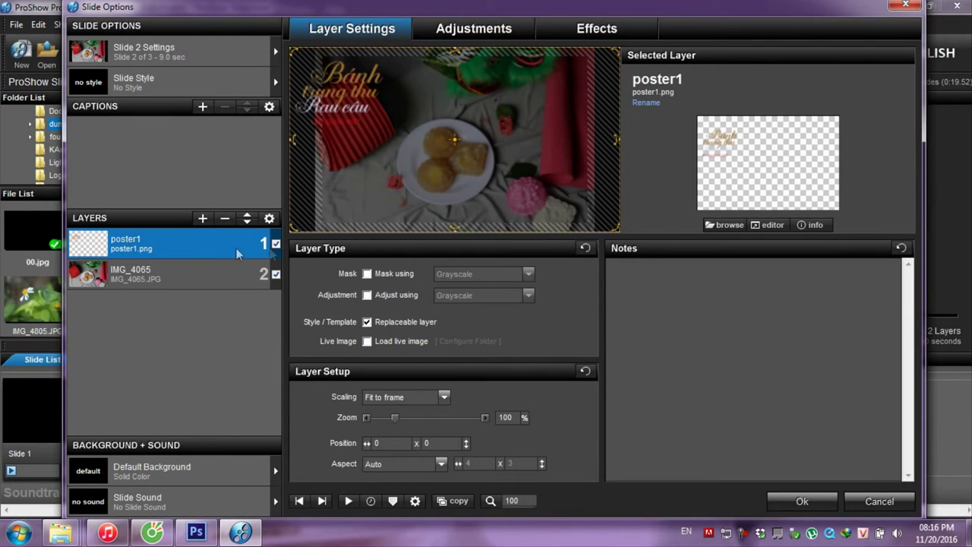
# Step: Compare the poster1 and IMG_4065 layers in the slide preview by selecting them alternately
pyautogui.click(144, 275)
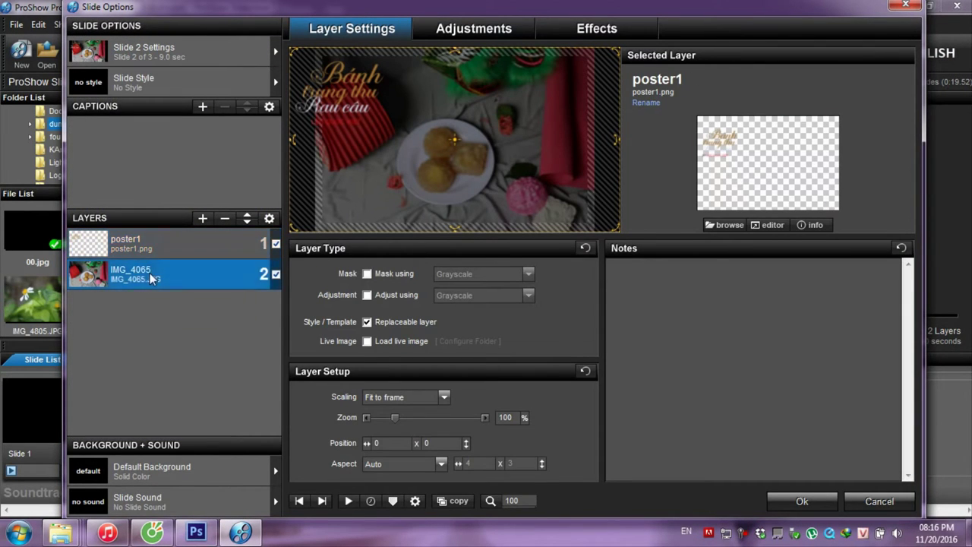
pyautogui.click(161, 250)
pyautogui.click(155, 279)
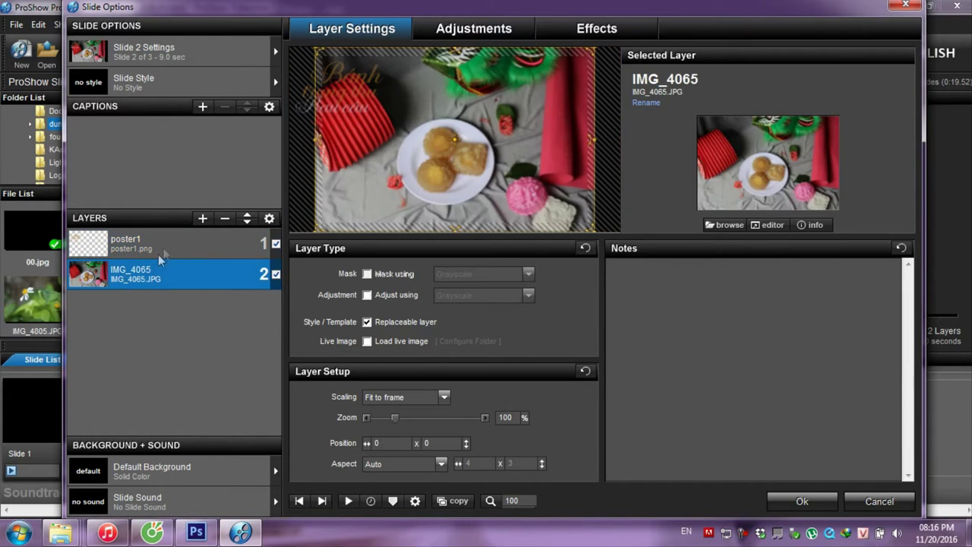
pyautogui.click(162, 253)
pyautogui.click(132, 276)
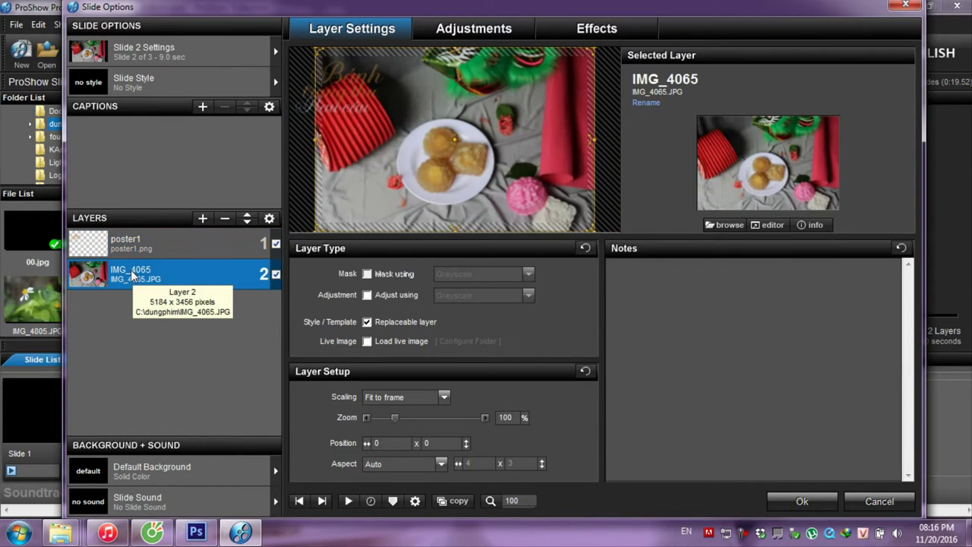
pyautogui.click(165, 250)
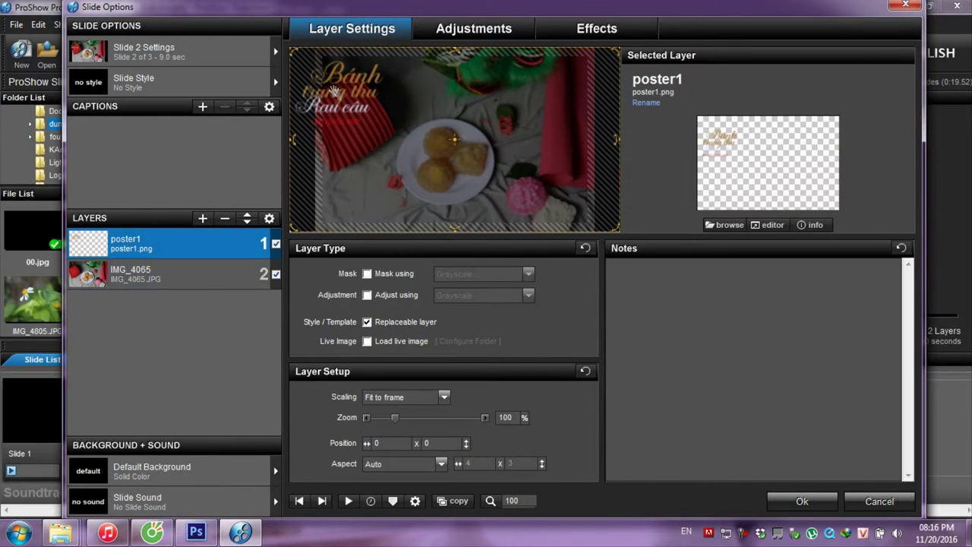
# Step: Enlarge the IMG_4065 layer to 130% zoom so the photo covers the full width of the slide
pyautogui.click(168, 273)
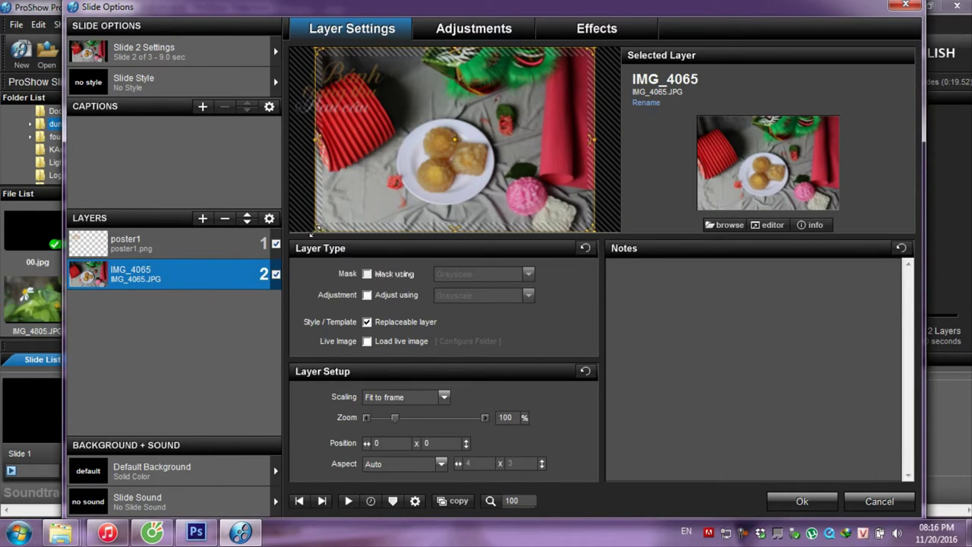
pyautogui.moveTo(311, 230); pyautogui.dragTo(272, 250)
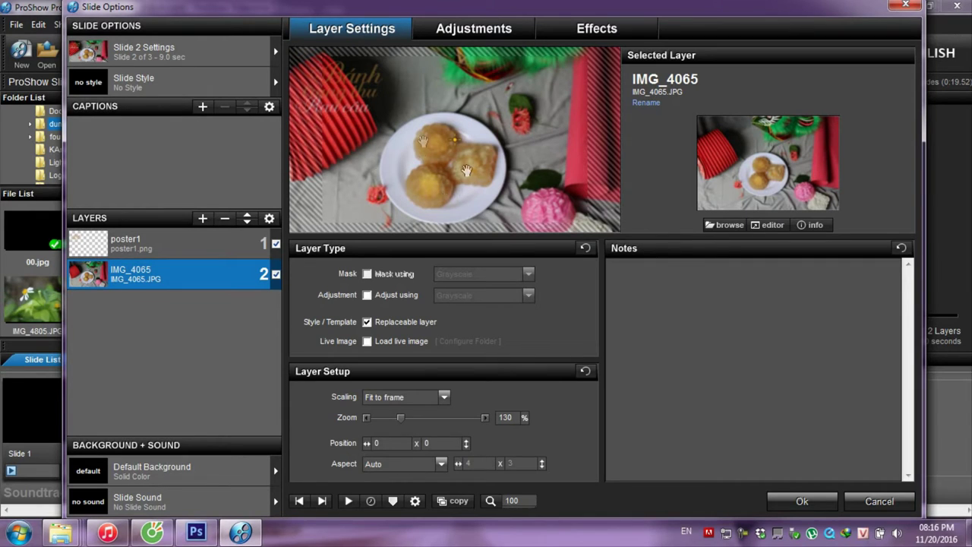
# Step: In slide 2's effects, enlarge the poster1 layer at its ending position and shift it down and to the right
pyautogui.click(593, 32)
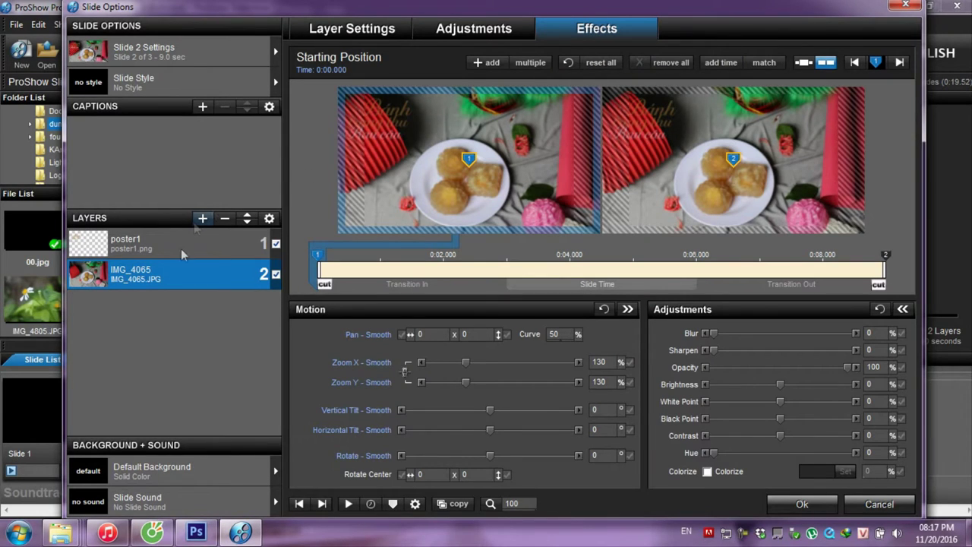
pyautogui.click(151, 250)
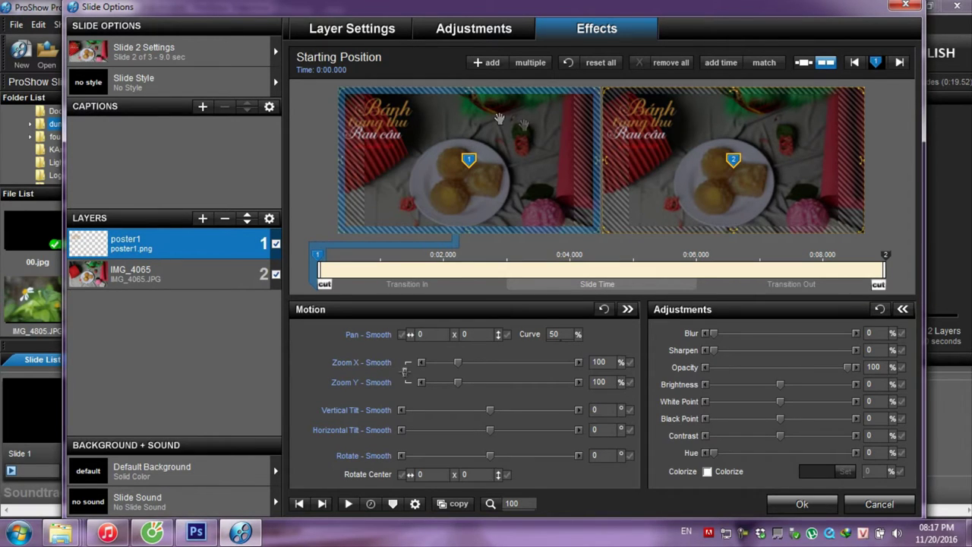
pyautogui.click(673, 141)
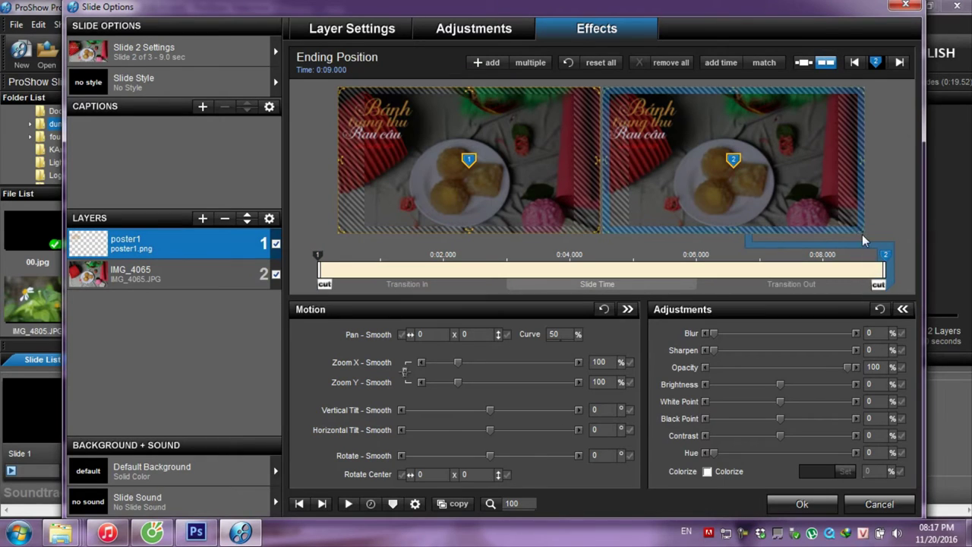
pyautogui.moveTo(866, 235); pyautogui.dragTo(893, 252)
pyautogui.moveTo(743, 148); pyautogui.dragTo(784, 157)
pyautogui.moveTo(714, 140); pyautogui.dragTo(696, 143)
# Step: Set the blur of poster1's starting position to about 32% and apply the slide 2 options
pyautogui.click(420, 133)
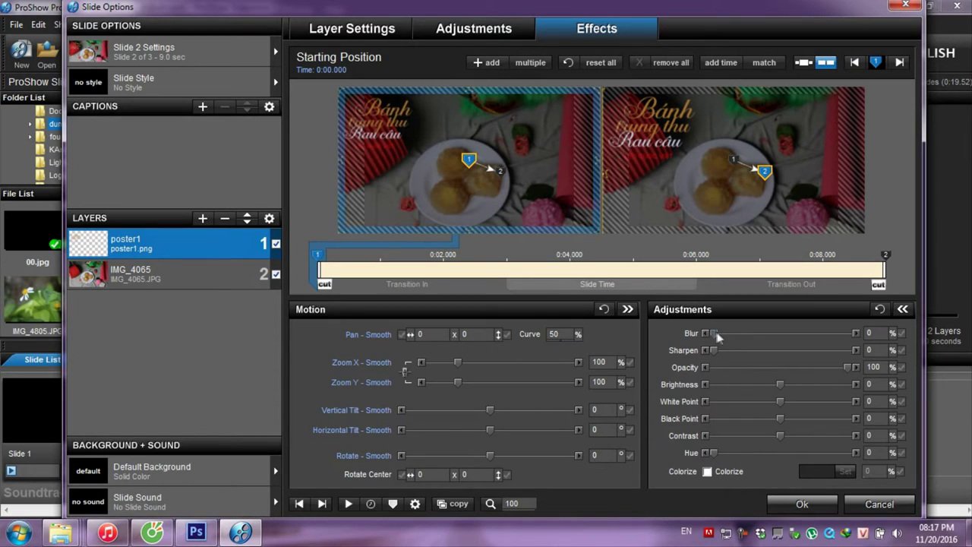
pyautogui.moveTo(728, 332); pyautogui.dragTo(749, 337)
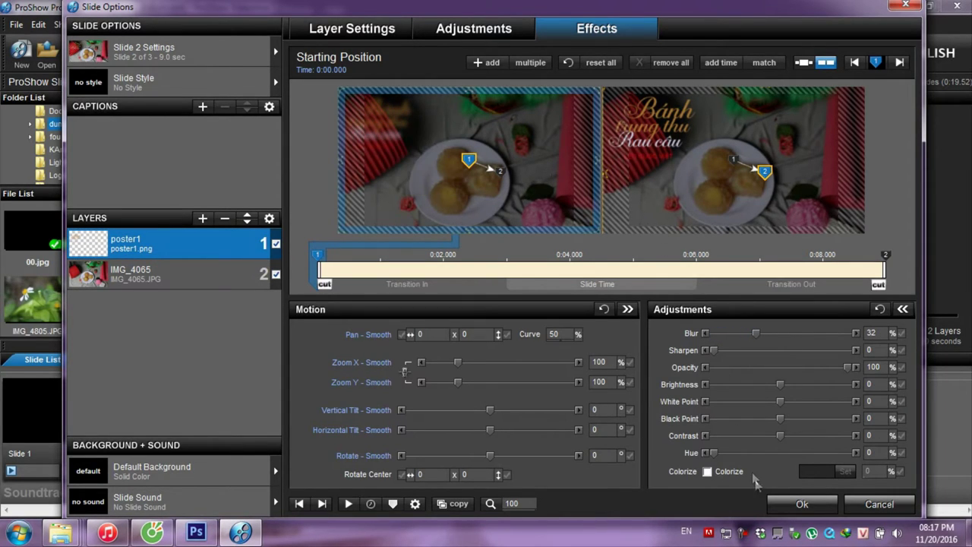
pyautogui.click(790, 505)
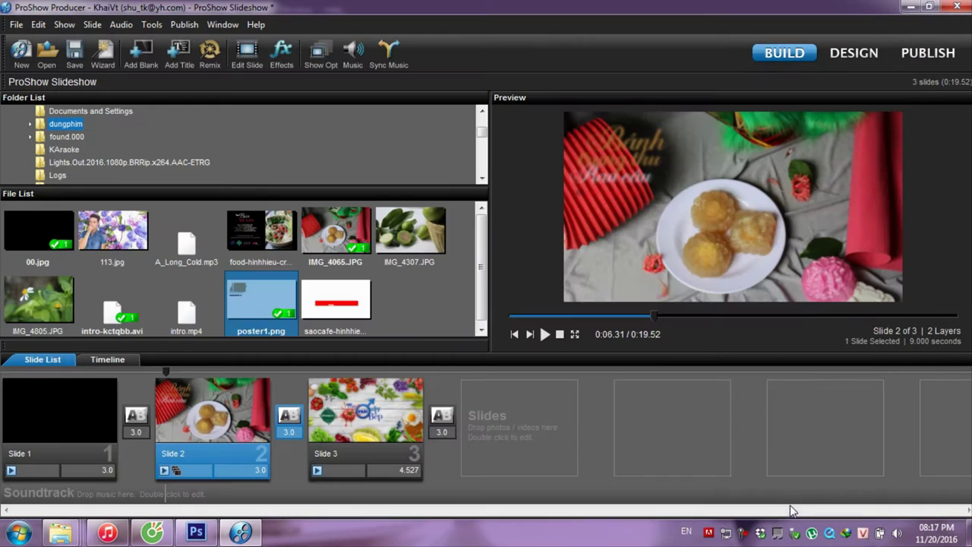
# Step: Set slide 2's display time to 10 seconds and scrub through the slide to preview the title animation
pyautogui.click(259, 471)
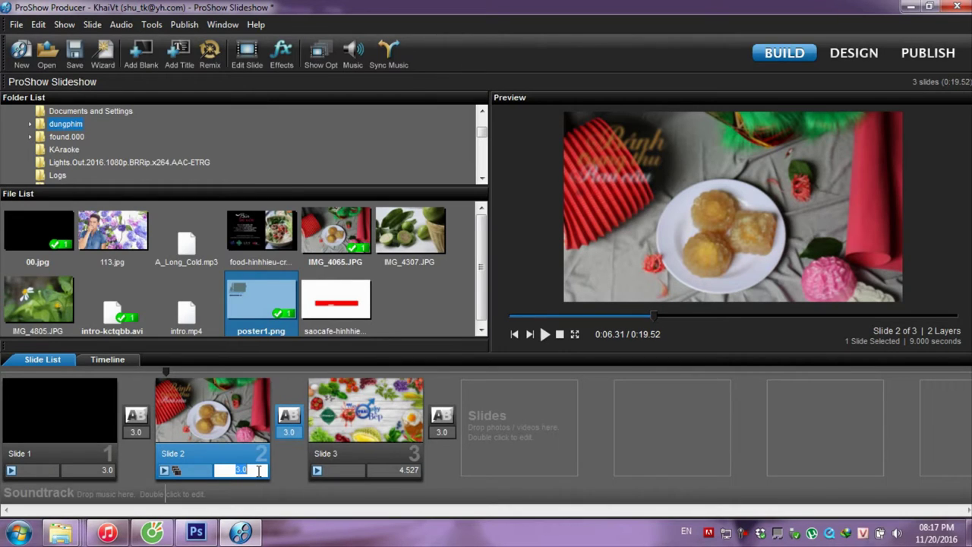
pyautogui.press('Return')
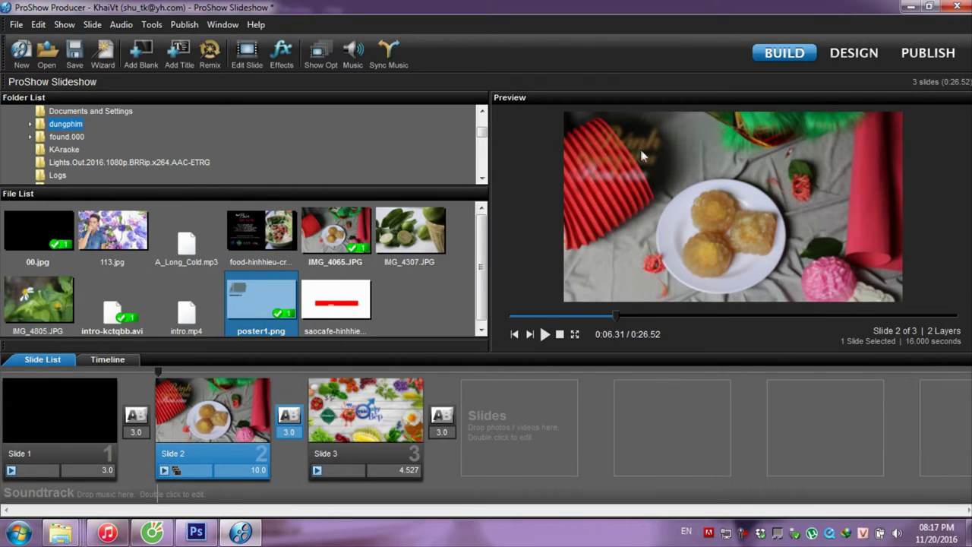
pyautogui.moveTo(158, 374)
pyautogui.mouseDown()
pyautogui.moveTo(313, 374)
pyautogui.moveTo(230, 382)
pyautogui.moveTo(276, 373)
pyautogui.moveTo(226, 373)
pyautogui.moveTo(277, 380)
pyautogui.moveTo(199, 383)
pyautogui.moveTo(260, 379)
pyautogui.moveTo(206, 383)
pyautogui.moveTo(232, 379)
pyautogui.mouseUp()
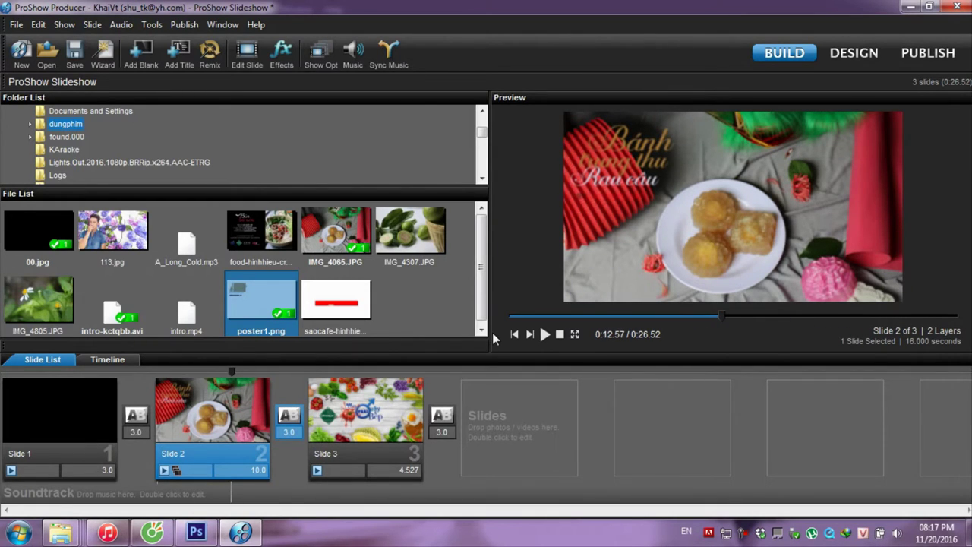
# Step: Set the IMG_4065 layer's ending position to pan about 15.48 x -27.05 and zoom about 217%, apply it, and scrub through slide 2
pyautogui.doubleClick(230, 414)
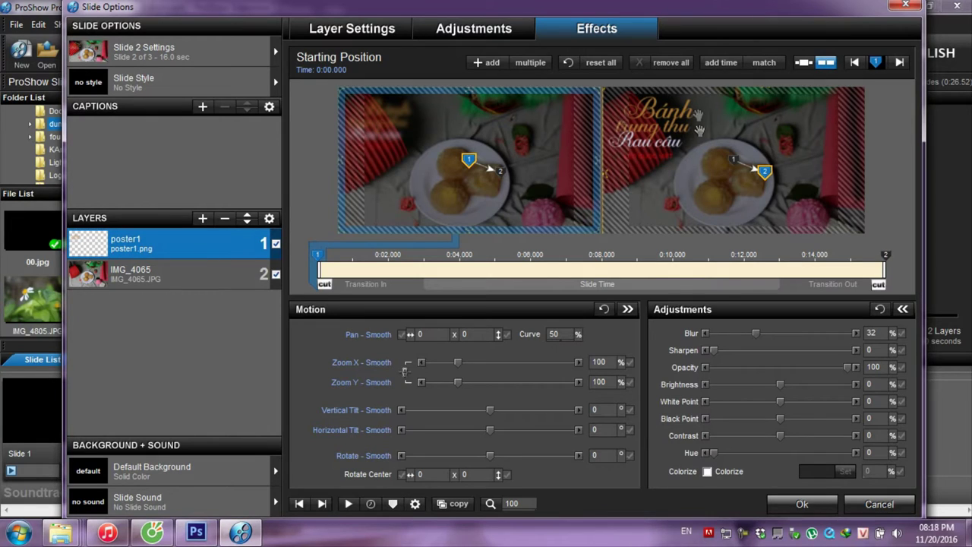
pyautogui.click(194, 271)
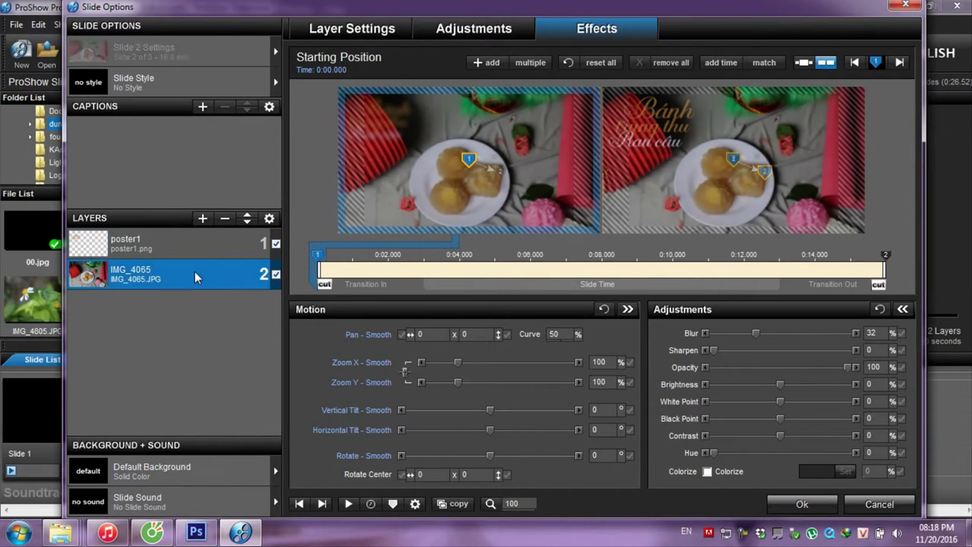
pyautogui.moveTo(653, 196); pyautogui.dragTo(686, 163)
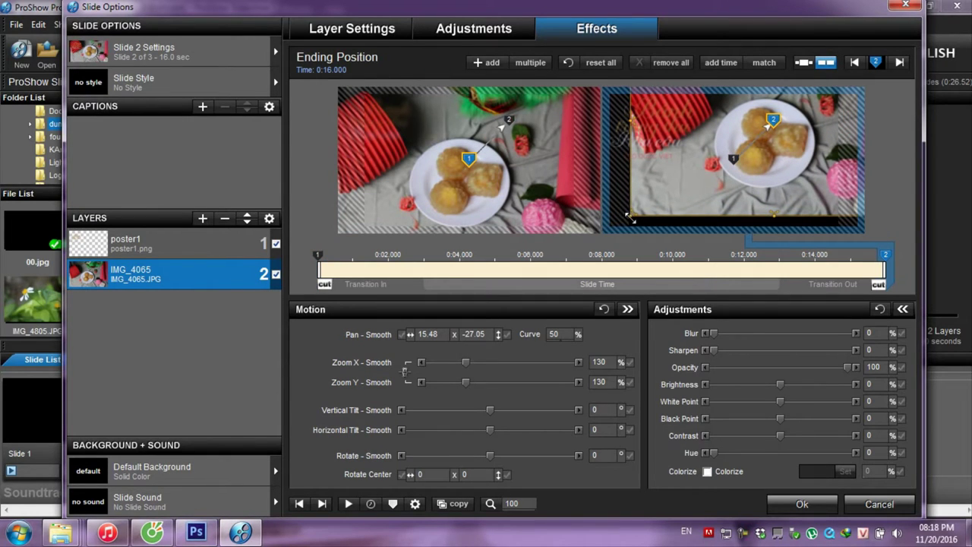
pyautogui.moveTo(629, 218); pyautogui.dragTo(534, 257)
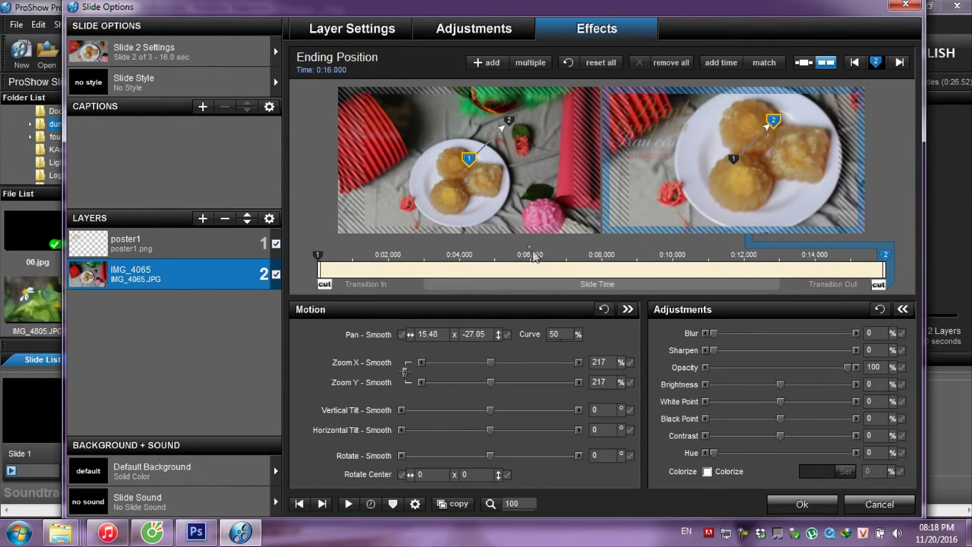
pyautogui.click(800, 504)
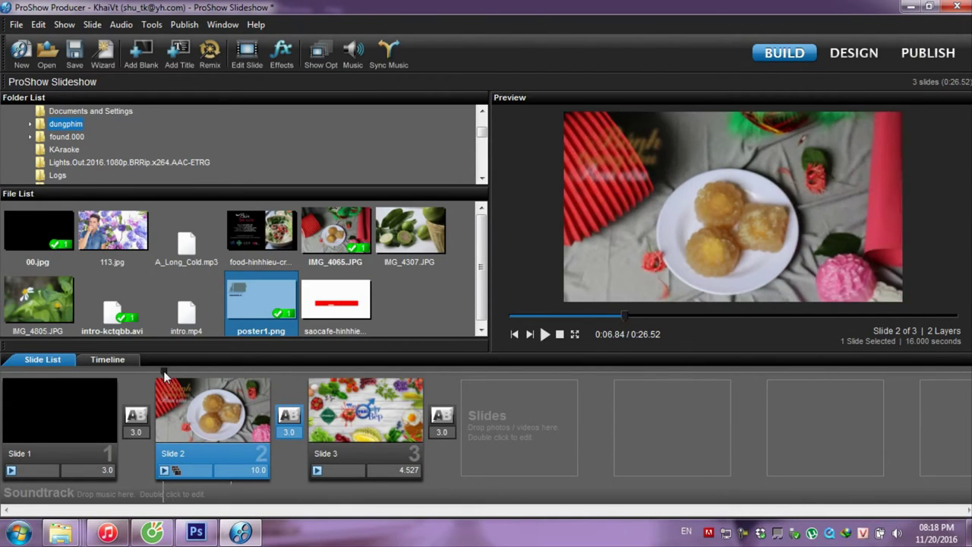
pyautogui.moveTo(199, 373); pyautogui.dragTo(272, 366)
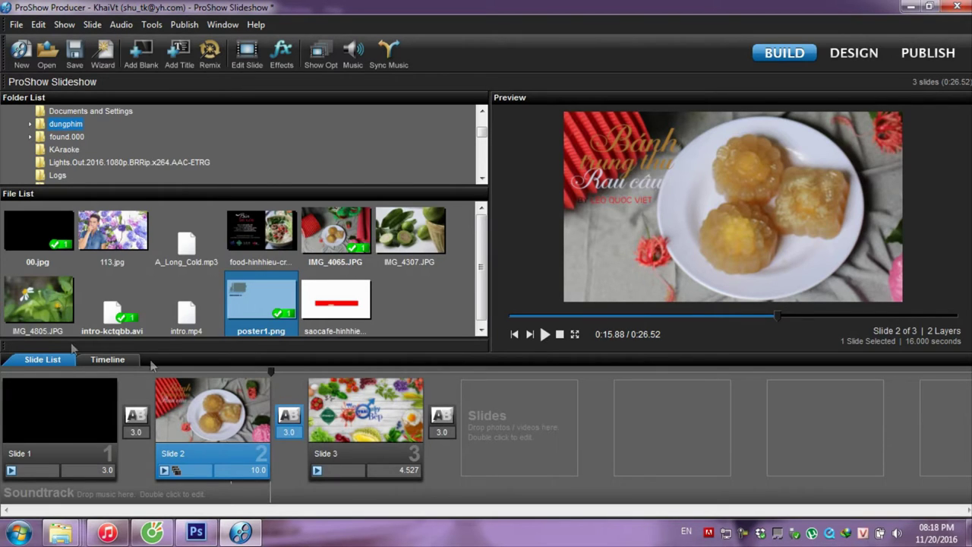
# Step: Insert IMG_4307 after slide 2 with a 6-second display time, and insert IMG_4805 between it and the intro video
pyautogui.moveTo(389, 242)
pyautogui.mouseDown()
pyautogui.moveTo(310, 391)
pyautogui.moveTo(315, 428)
pyautogui.mouseUp()
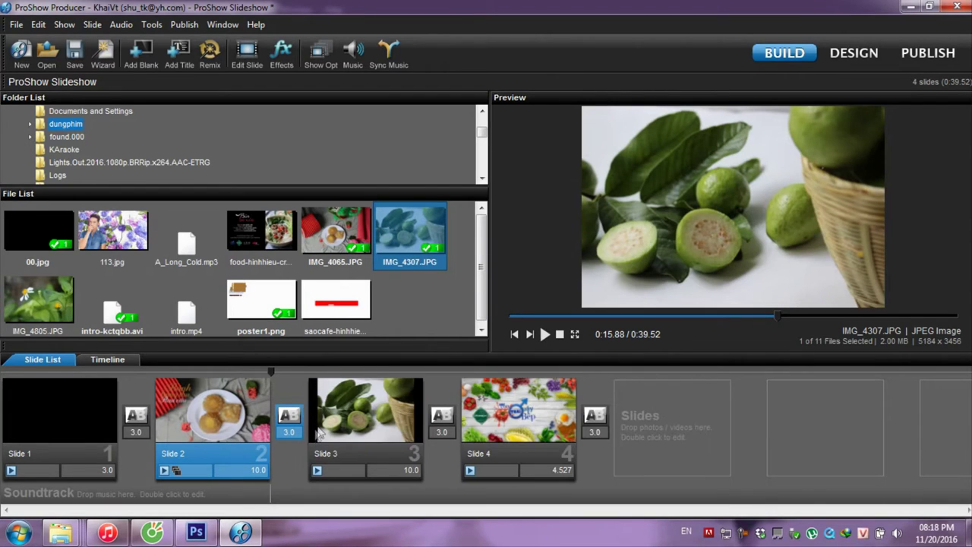
pyautogui.doubleClick(396, 467)
pyautogui.write('6')
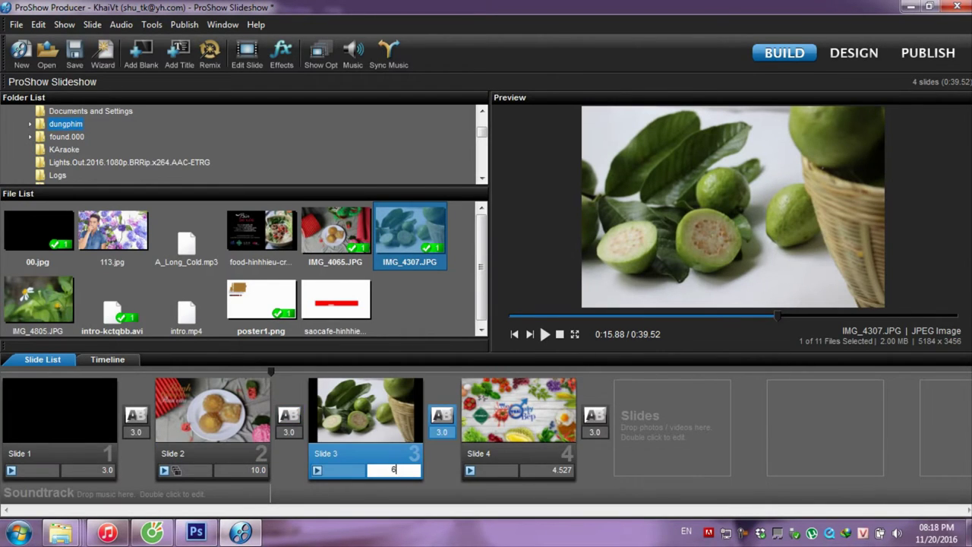
pyautogui.press('Return')
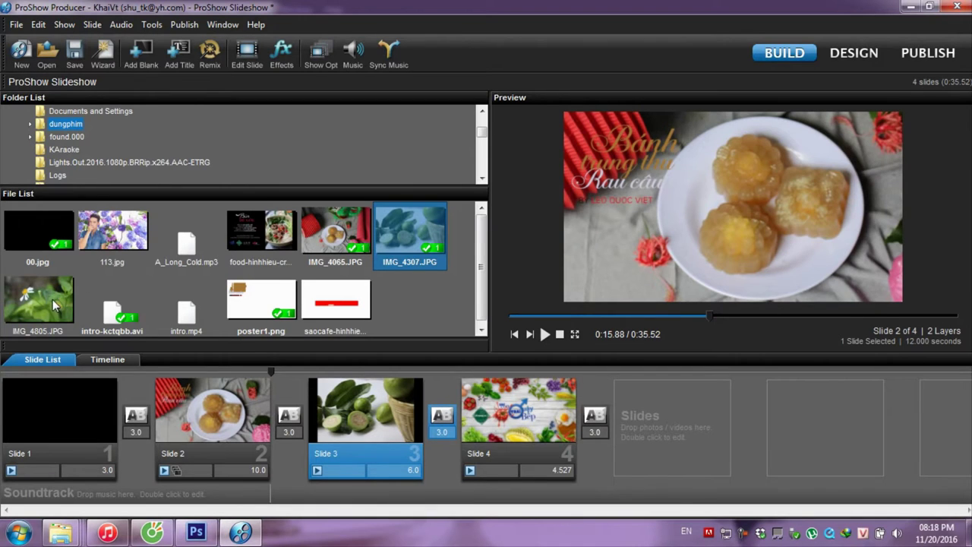
pyautogui.moveTo(53, 304); pyautogui.dragTo(463, 474)
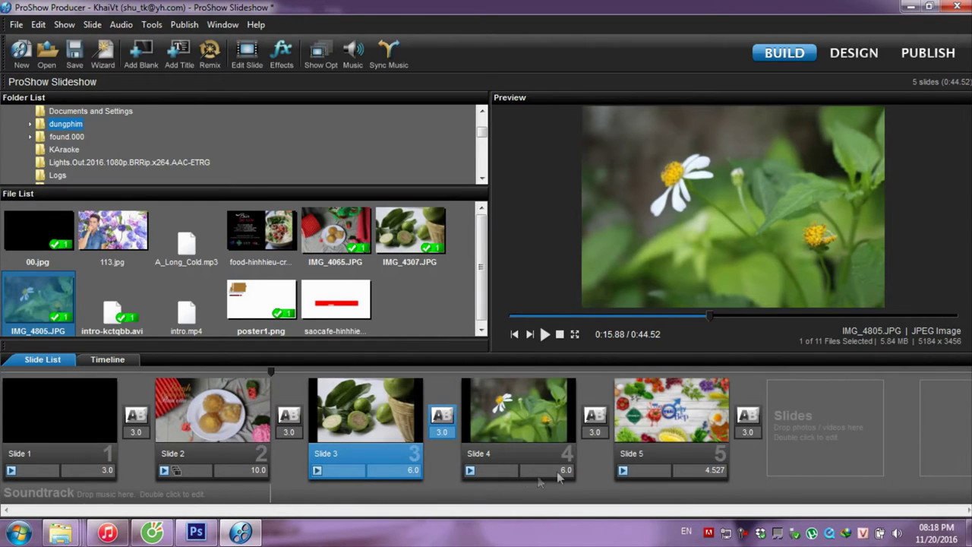
# Step: On slide 3, enlarge IMG_4307's starting position to fill the frame, and set its ending position to about 179% zoom and pan 15.48 x 14.97
pyautogui.click(370, 420)
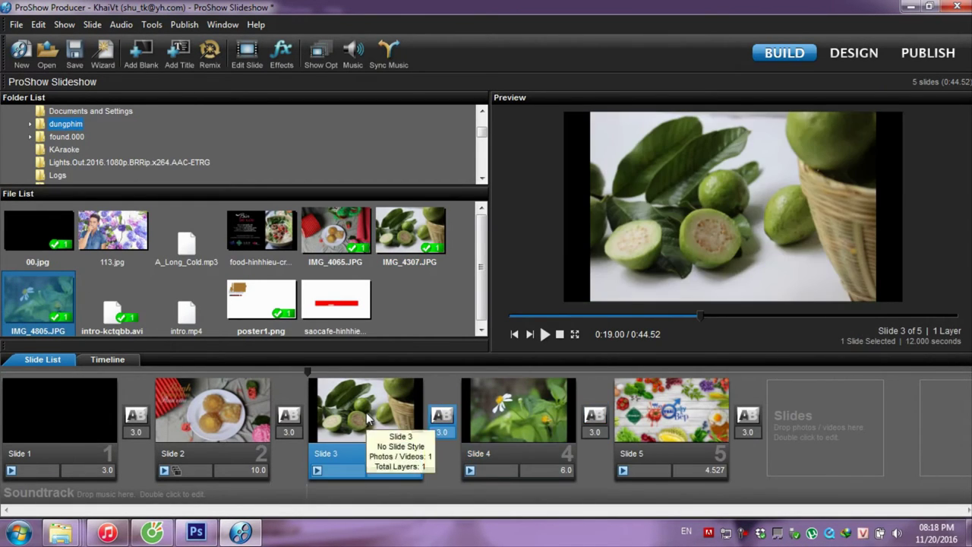
pyautogui.doubleClick(369, 419)
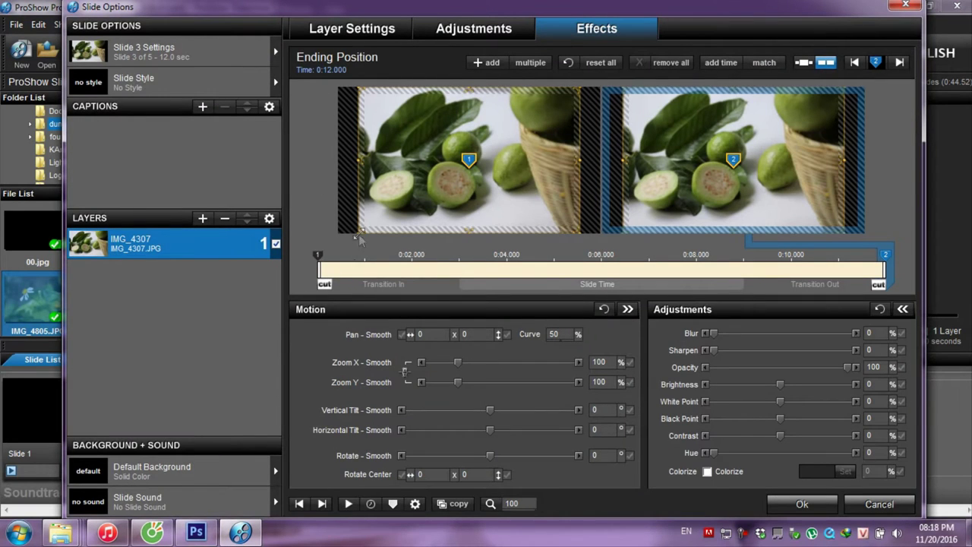
pyautogui.click(318, 255)
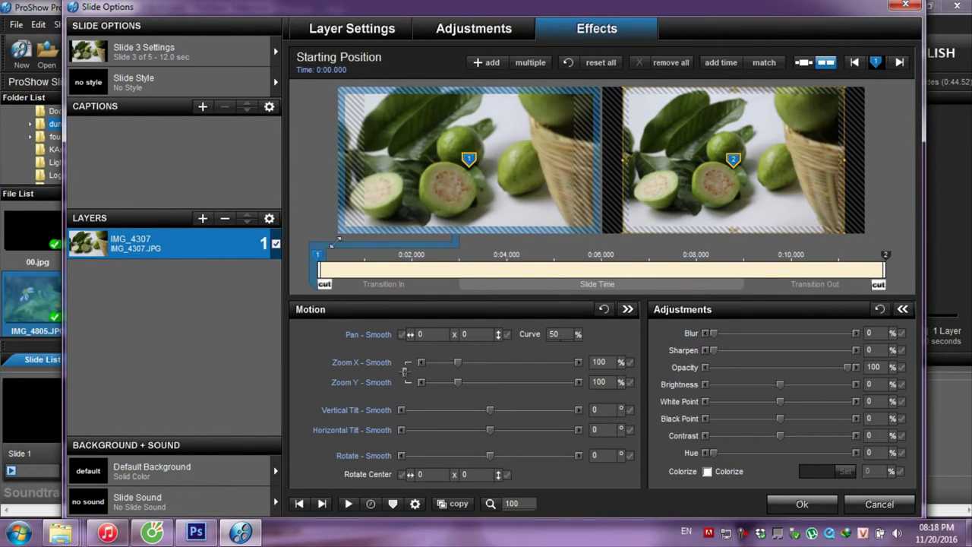
pyautogui.click(645, 174)
pyautogui.moveTo(622, 231); pyautogui.dragTo(536, 274)
pyautogui.moveTo(676, 155); pyautogui.dragTo(700, 180)
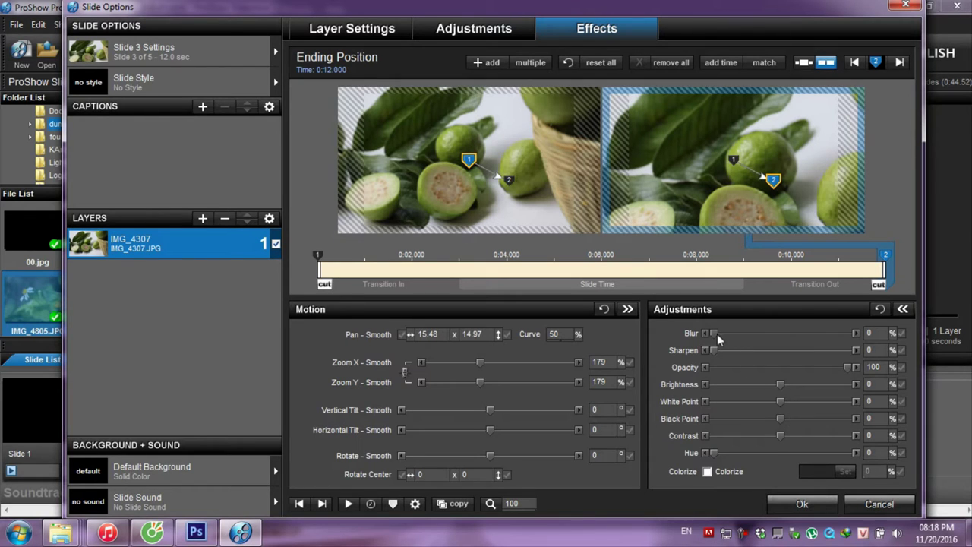
# Step: Blur IMG_4307's ending position by about 27%, apply the slide 3 options, and scrub through the slide
pyautogui.moveTo(720, 331); pyautogui.dragTo(755, 328)
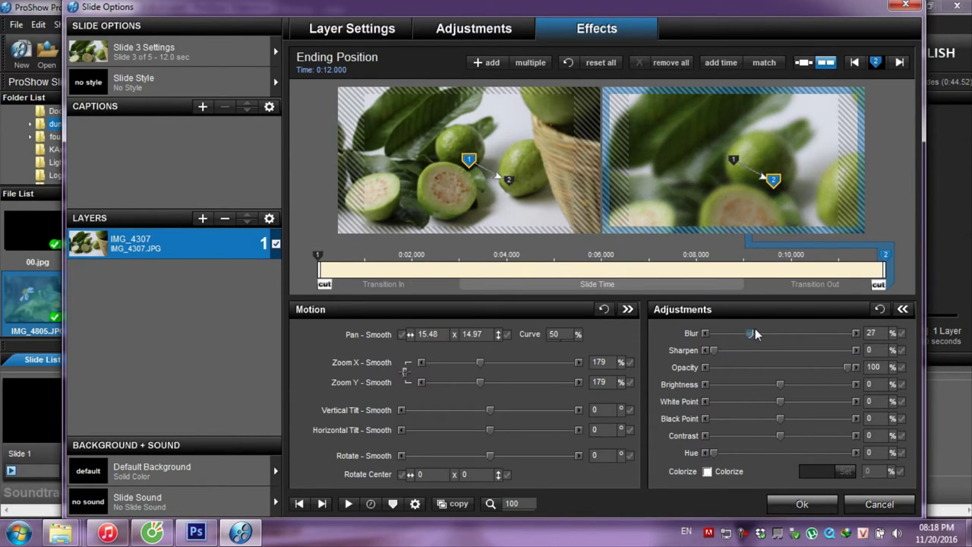
pyautogui.click(804, 504)
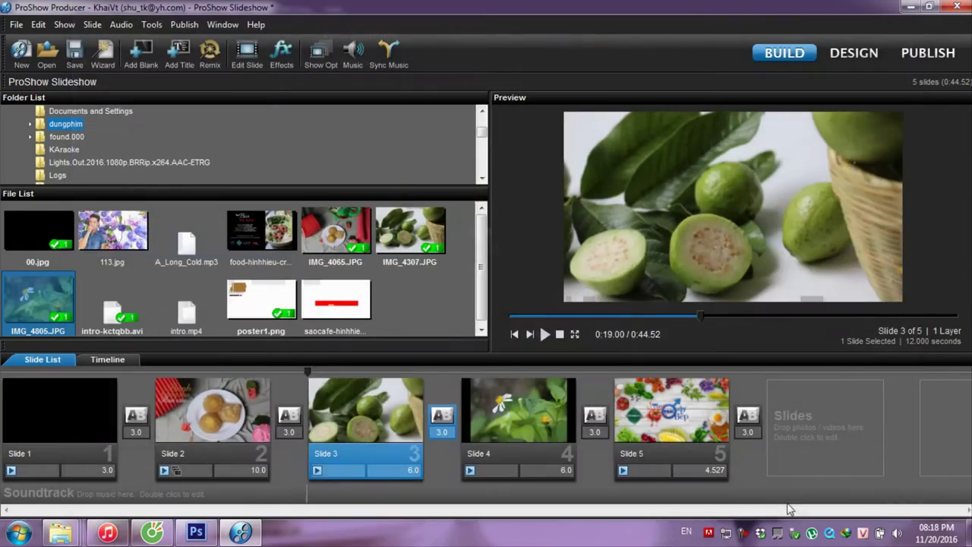
pyautogui.moveTo(310, 378)
pyautogui.mouseDown()
pyautogui.moveTo(446, 372)
pyautogui.moveTo(345, 370)
pyautogui.mouseUp()
# Step: On slide 4, set IMG_4805's starting position to about 186% zoom and pan 7.06 x 7.24
pyautogui.doubleClick(515, 398)
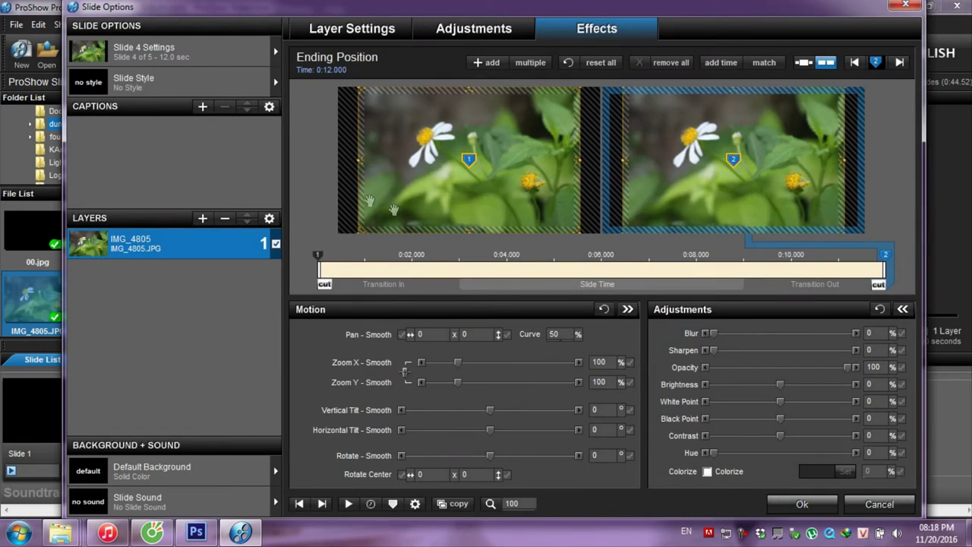
pyautogui.moveTo(362, 230); pyautogui.dragTo(277, 258)
pyautogui.moveTo(426, 156); pyautogui.dragTo(473, 156)
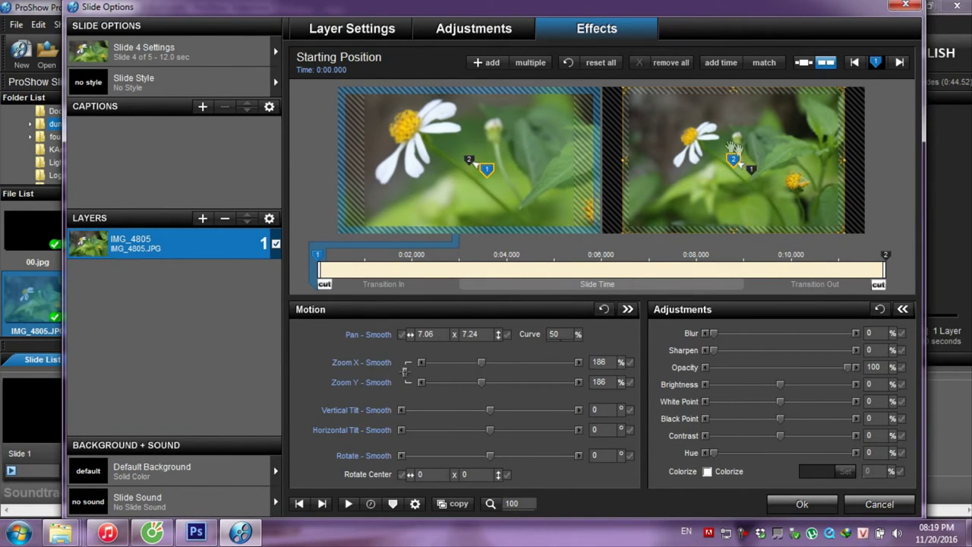
# Step: Set IMG_4805's ending position to about 132% zoom and pan 3.26 x 12.56, apply it, and scrub across the transition into slide 4
pyautogui.click(652, 204)
pyautogui.moveTo(622, 234); pyautogui.dragTo(600, 250)
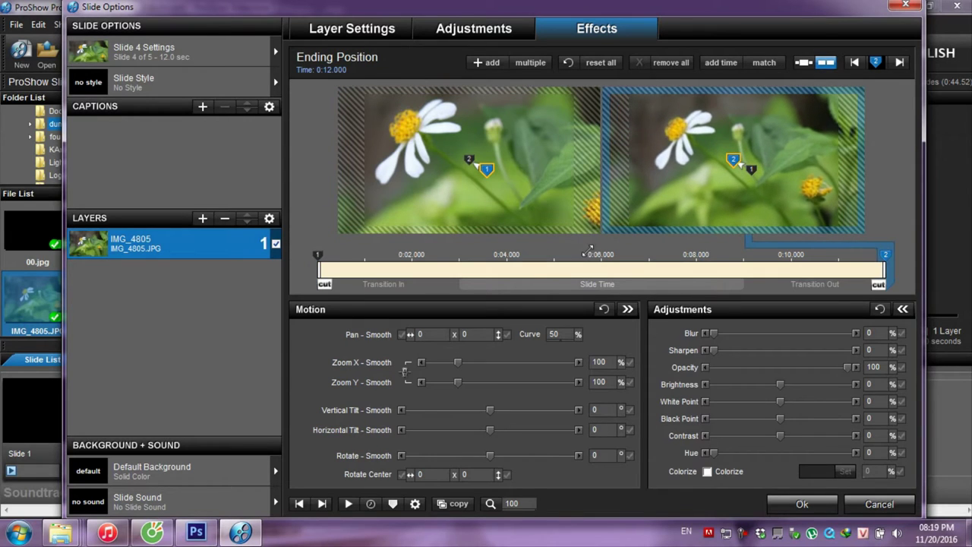
pyautogui.moveTo(670, 177)
pyautogui.mouseDown()
pyautogui.moveTo(686, 205)
pyautogui.moveTo(688, 196)
pyautogui.mouseUp()
pyautogui.click(802, 495)
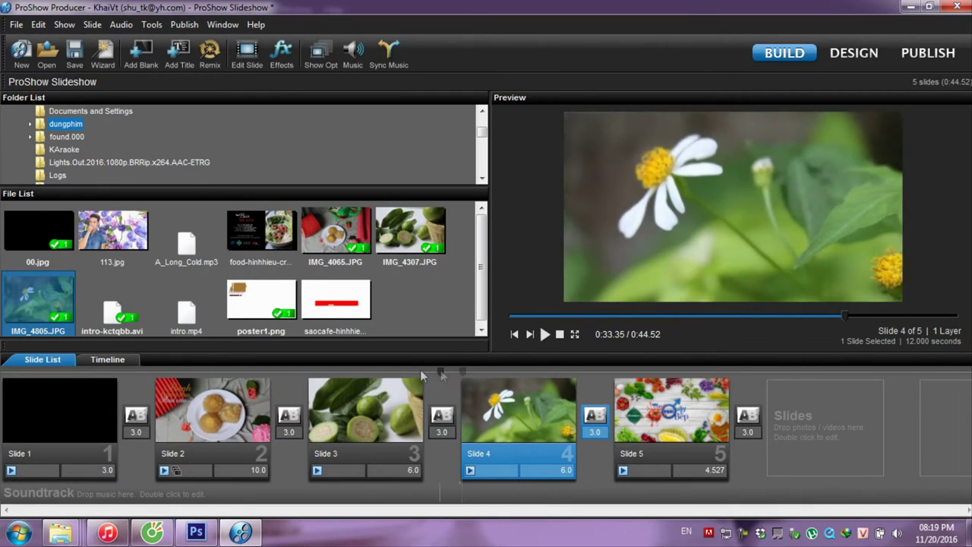
pyautogui.moveTo(464, 370); pyautogui.dragTo(443, 370)
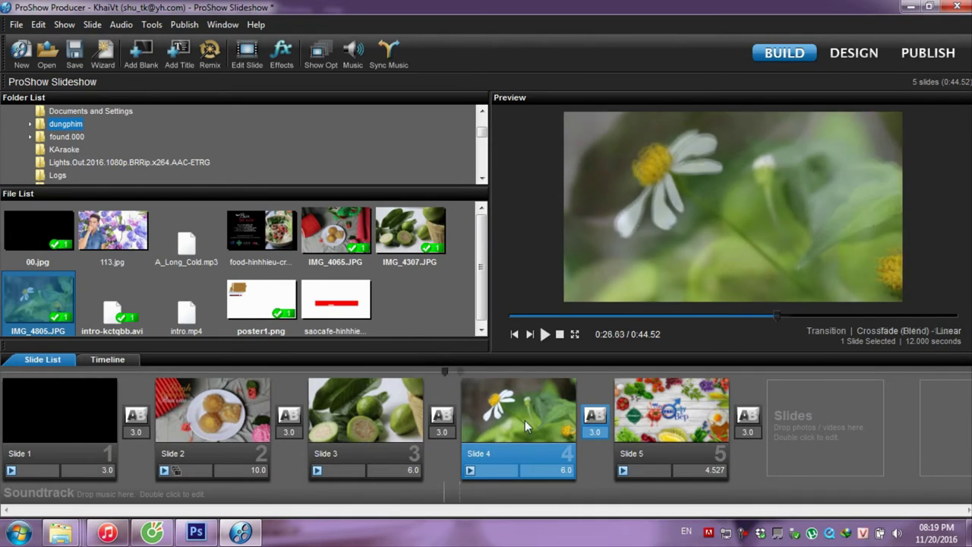
# Step: Preview slide styles on slide 4: A Moving Backdrop, then Backlit Visions 3, Corner Pan Fade Light and Three to One from Basic Montages
pyautogui.doubleClick(525, 420)
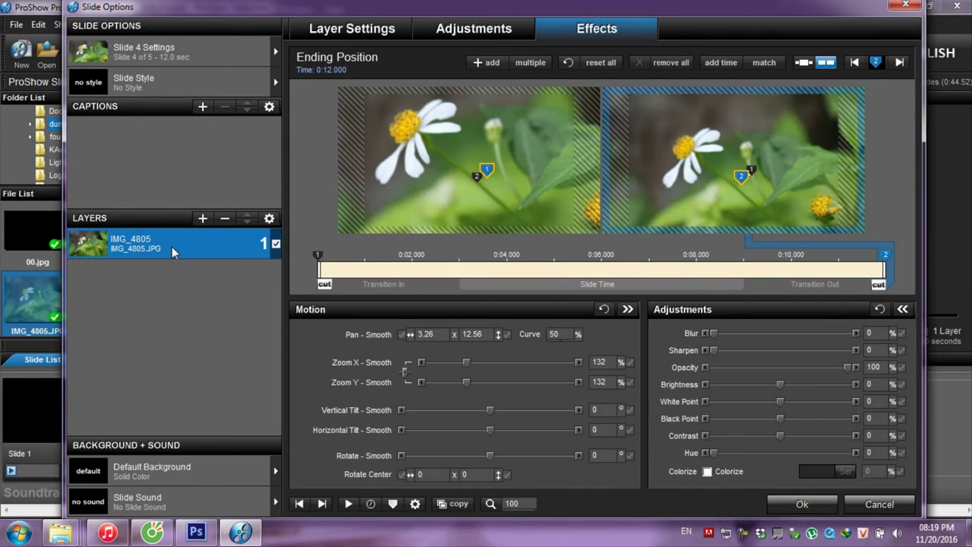
pyautogui.click(331, 28)
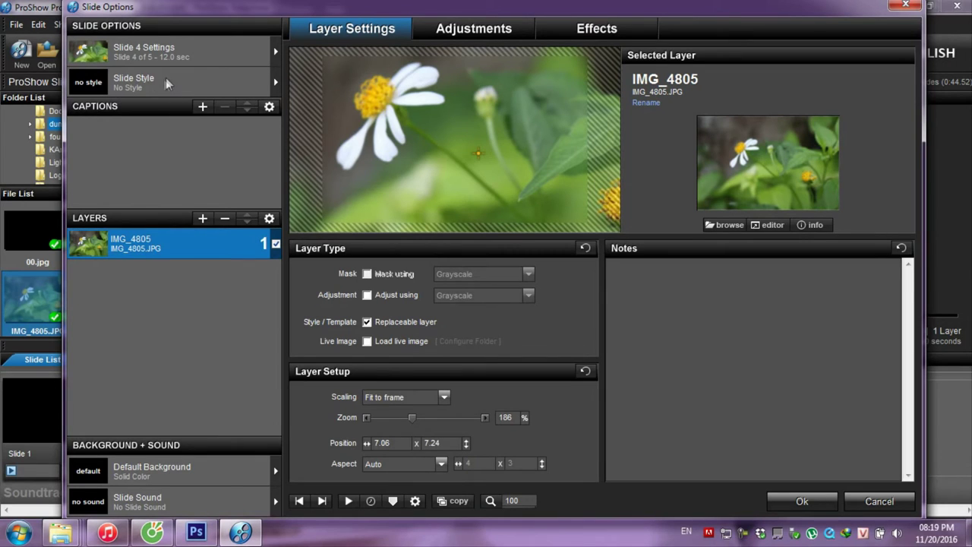
pyautogui.click(156, 96)
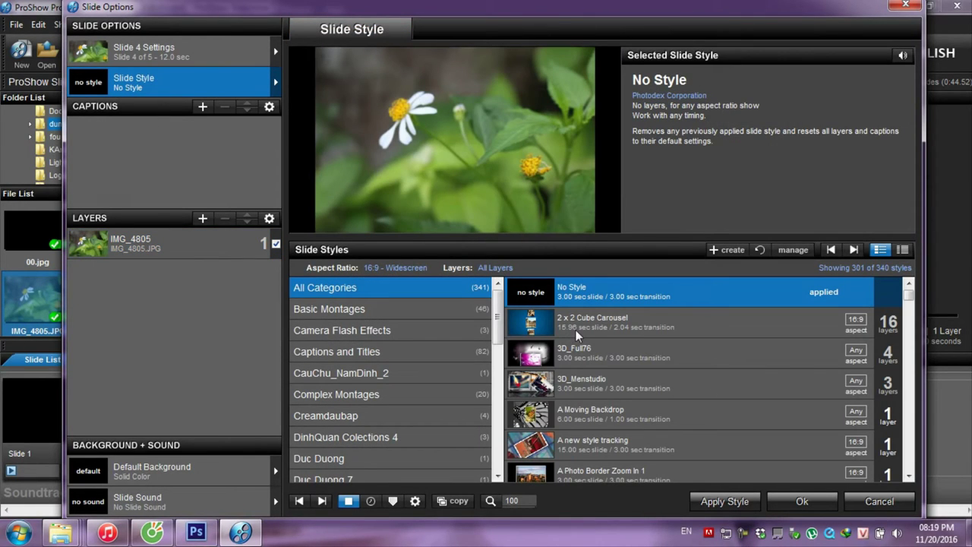
pyautogui.click(579, 417)
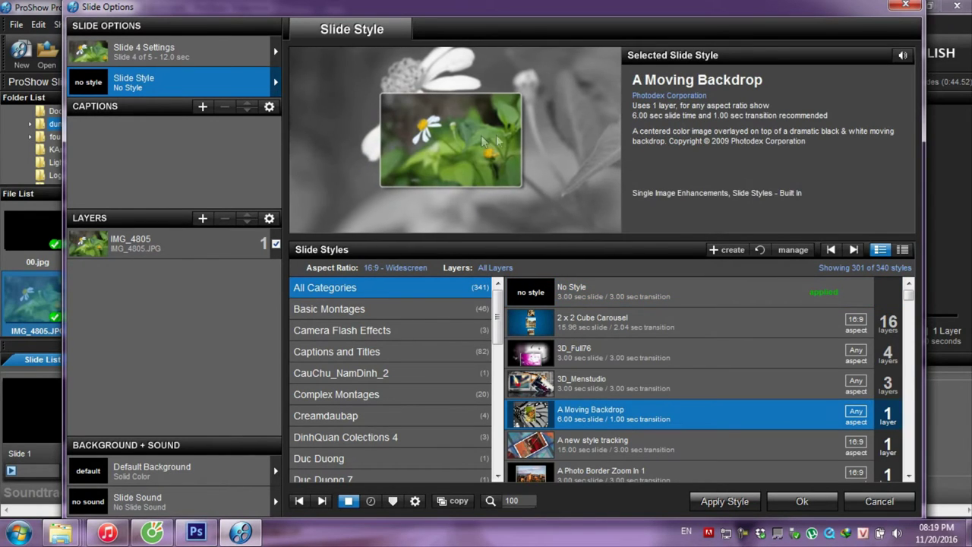
pyautogui.click(352, 311)
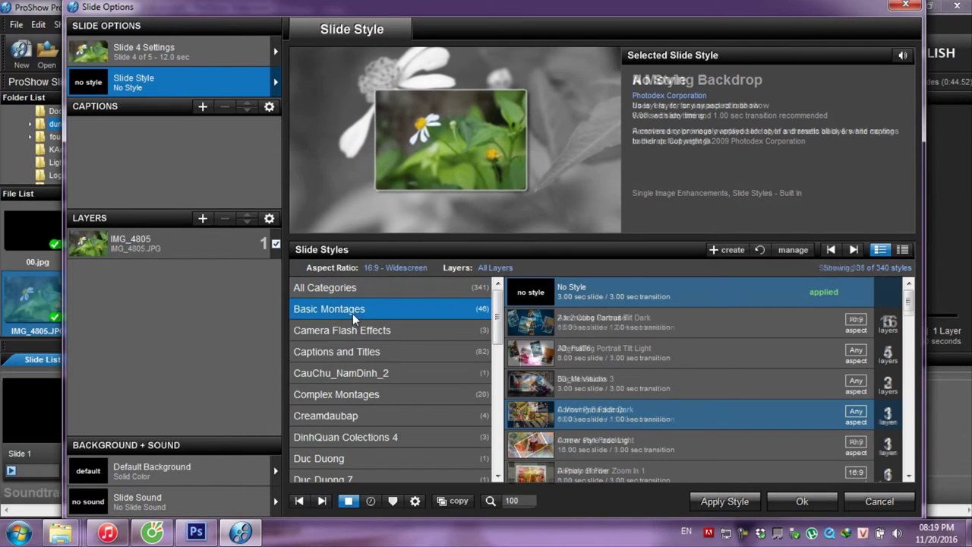
pyautogui.click(619, 382)
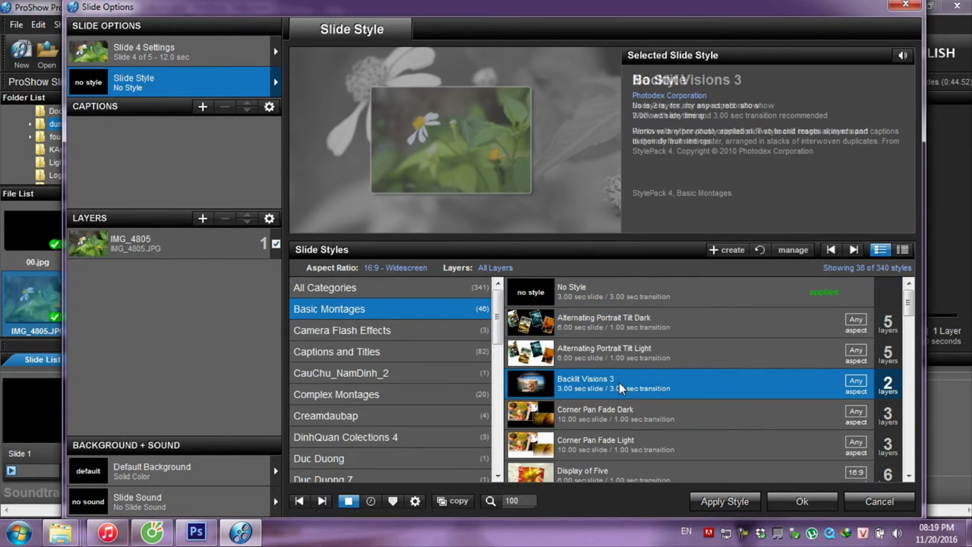
pyautogui.click(574, 447)
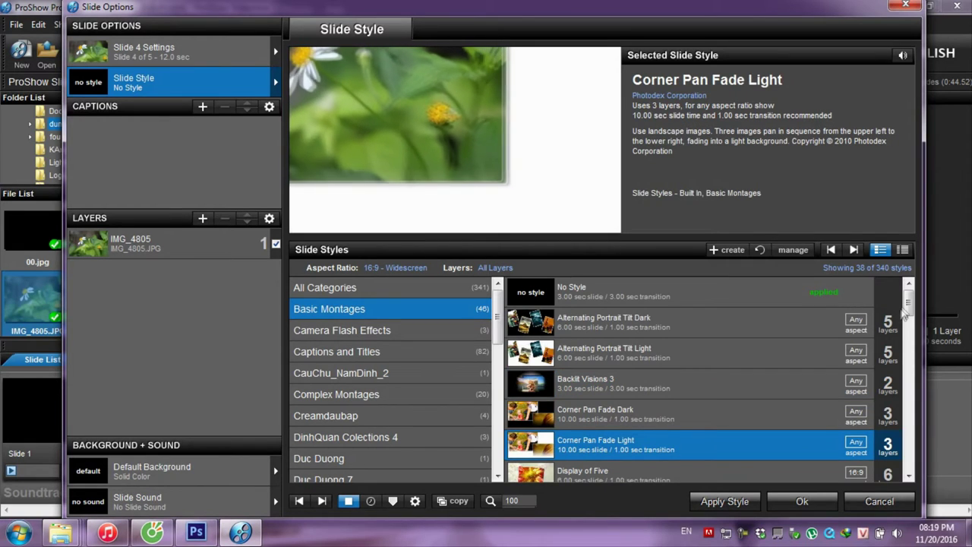
pyautogui.click(912, 372)
pyautogui.scroll(-4, 911, 372)
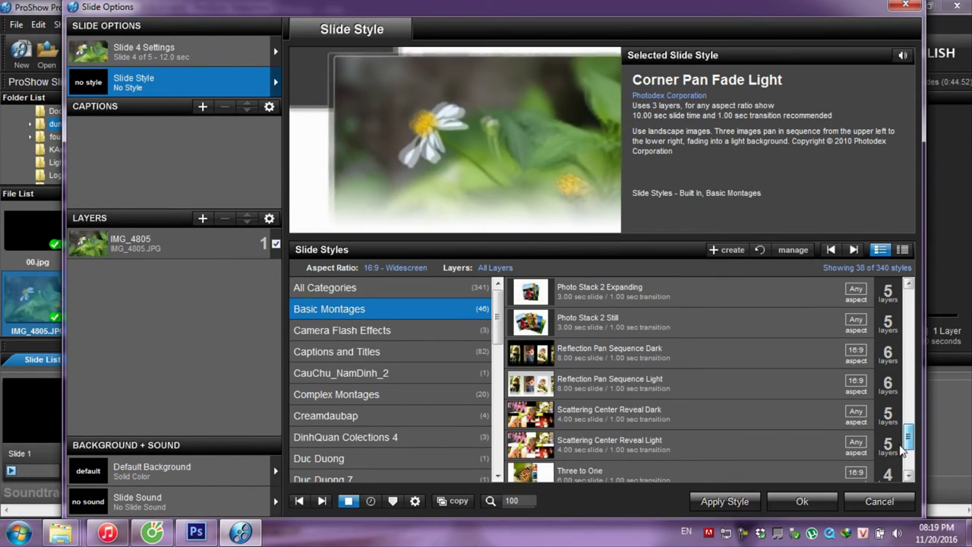
pyautogui.click(579, 474)
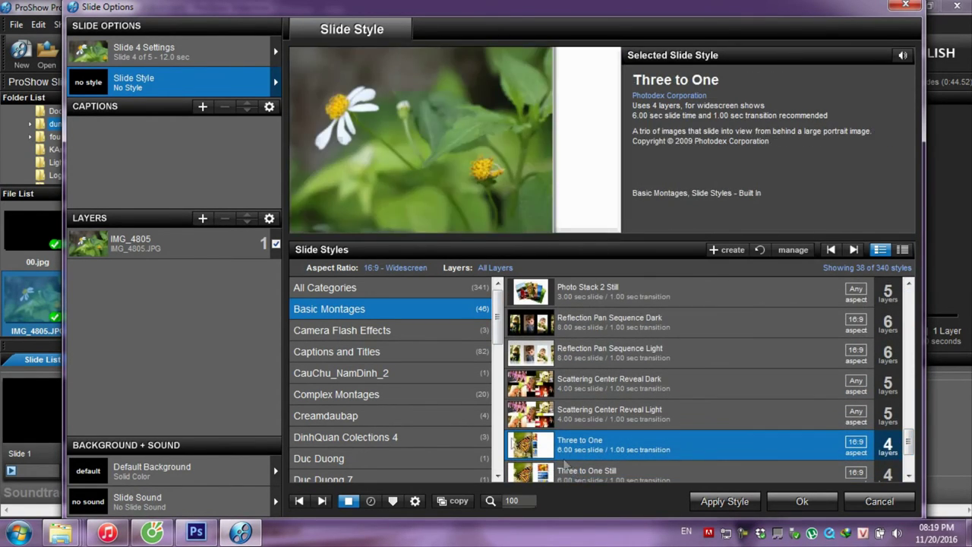
# Step: Preview the Love and Hearts Single and intro dinhquan 4-right styles from all categories, and close slide 4's options without applying a style
pyautogui.click(348, 291)
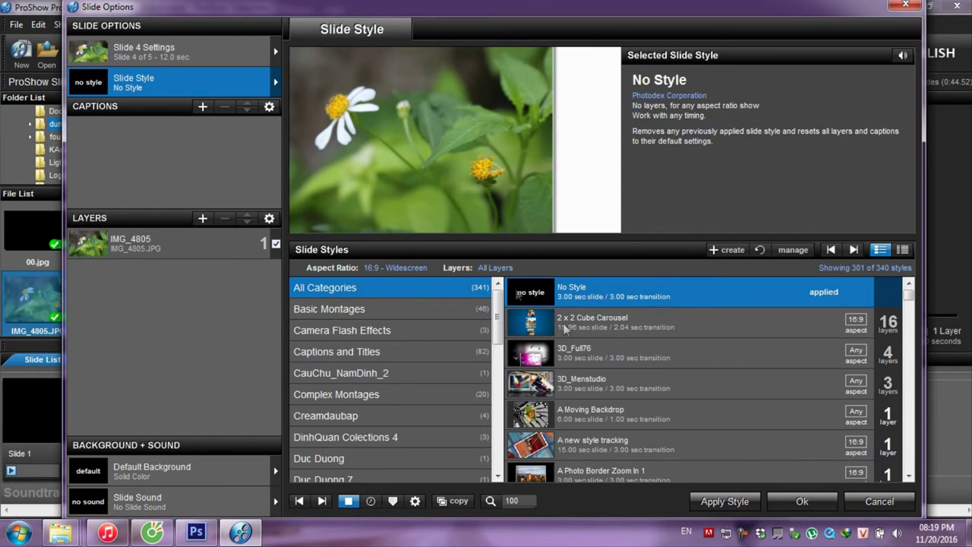
pyautogui.moveTo(912, 302); pyautogui.dragTo(904, 380)
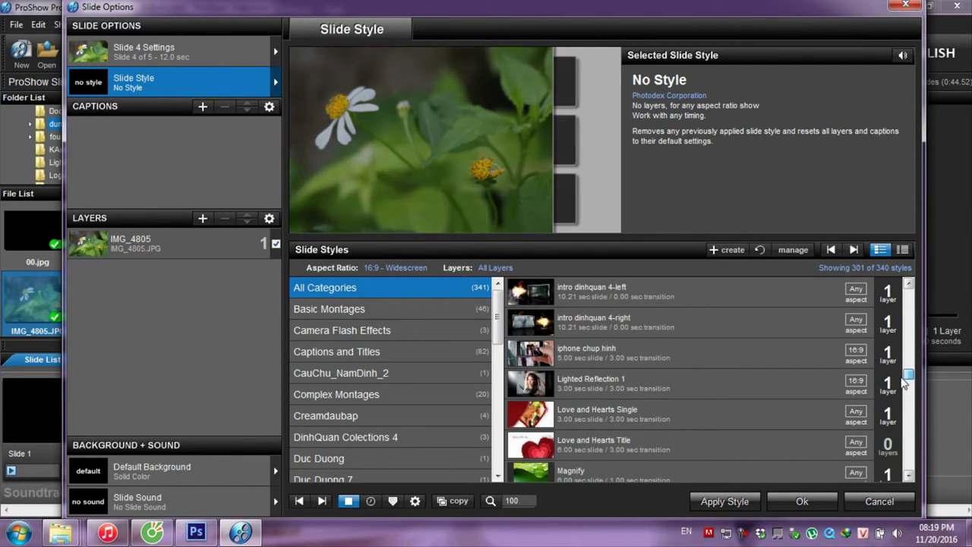
pyautogui.click(604, 411)
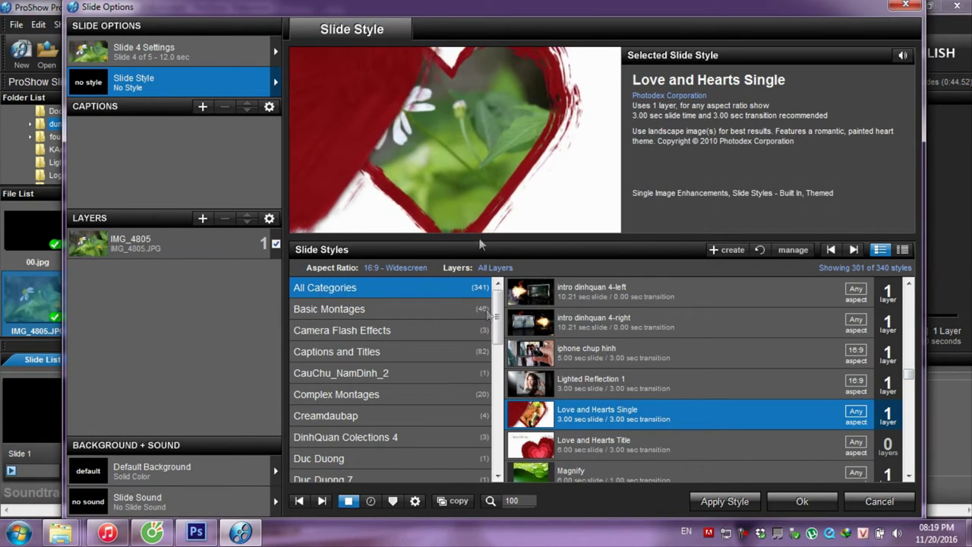
pyautogui.click(569, 319)
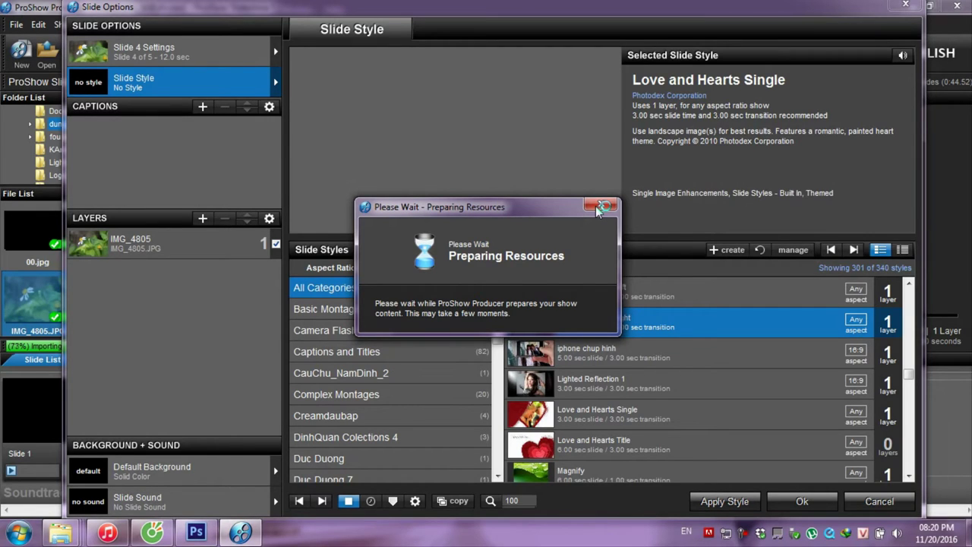
pyautogui.click(597, 205)
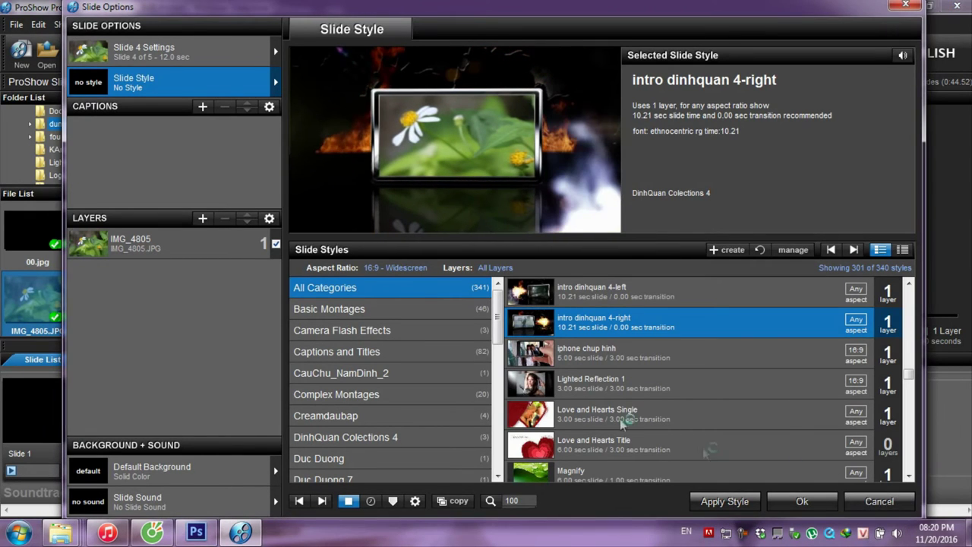
pyautogui.click(877, 501)
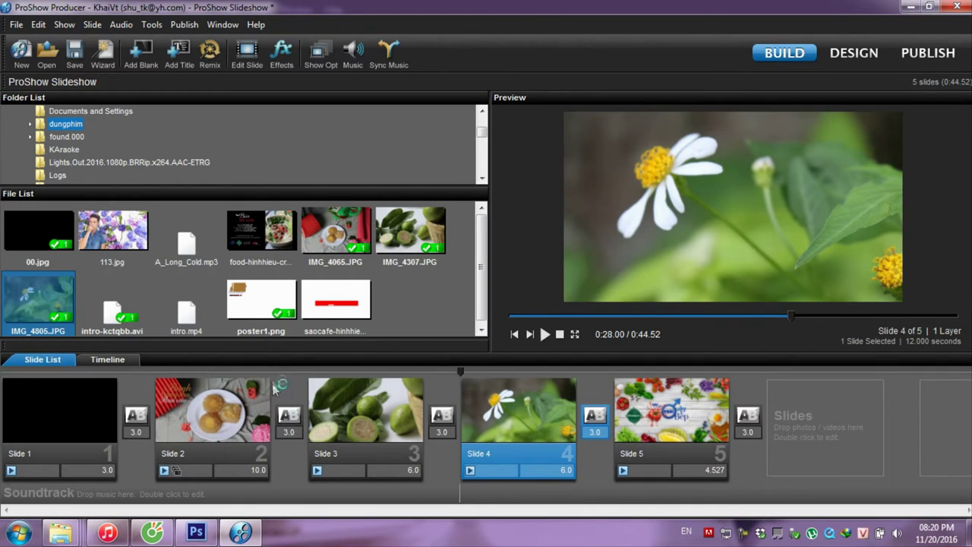
# Step: Scrub through slides 2 and 3, and preview the Fly-In and Fly-Out transitions Curved Path - Right, Float Up and Float Right Blur after slide 3
pyautogui.moveTo(267, 371); pyautogui.dragTo(281, 371)
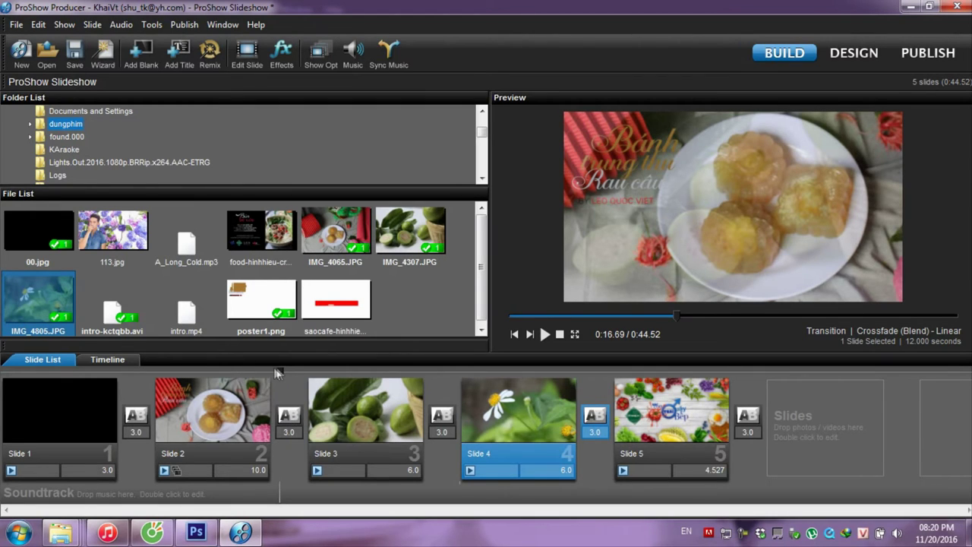
pyautogui.moveTo(414, 373)
pyautogui.mouseDown()
pyautogui.moveTo(479, 366)
pyautogui.moveTo(407, 374)
pyautogui.mouseUp()
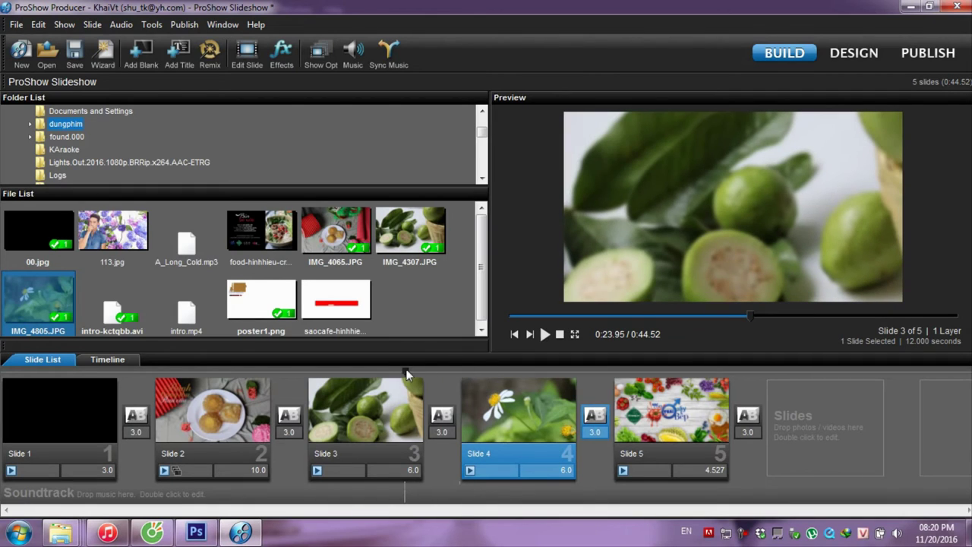
pyautogui.click(443, 418)
pyautogui.click(443, 430)
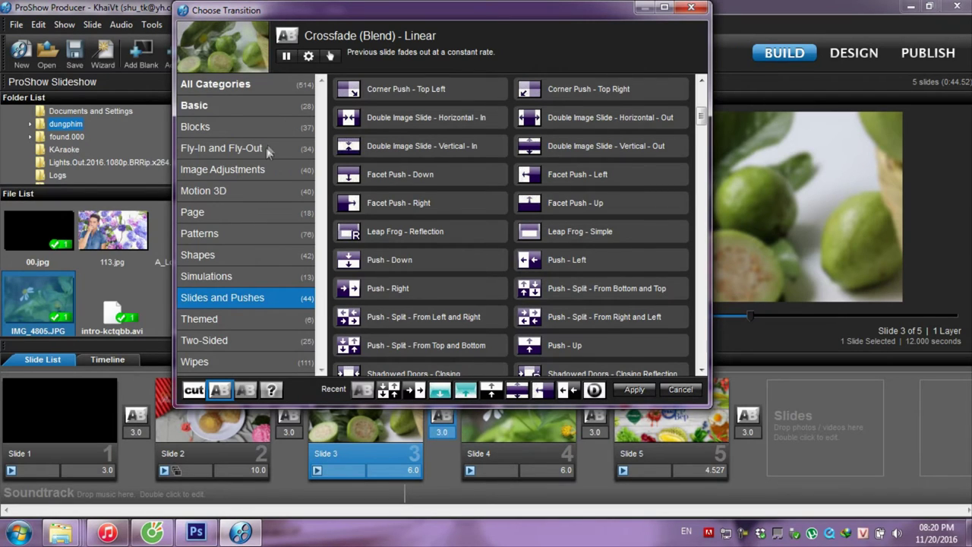
pyautogui.click(255, 152)
pyautogui.click(384, 146)
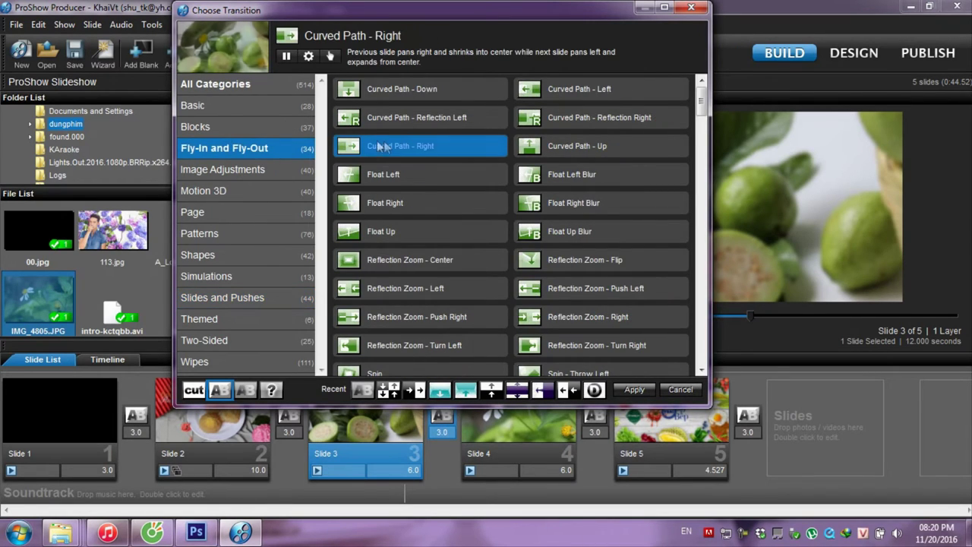
pyautogui.click(383, 233)
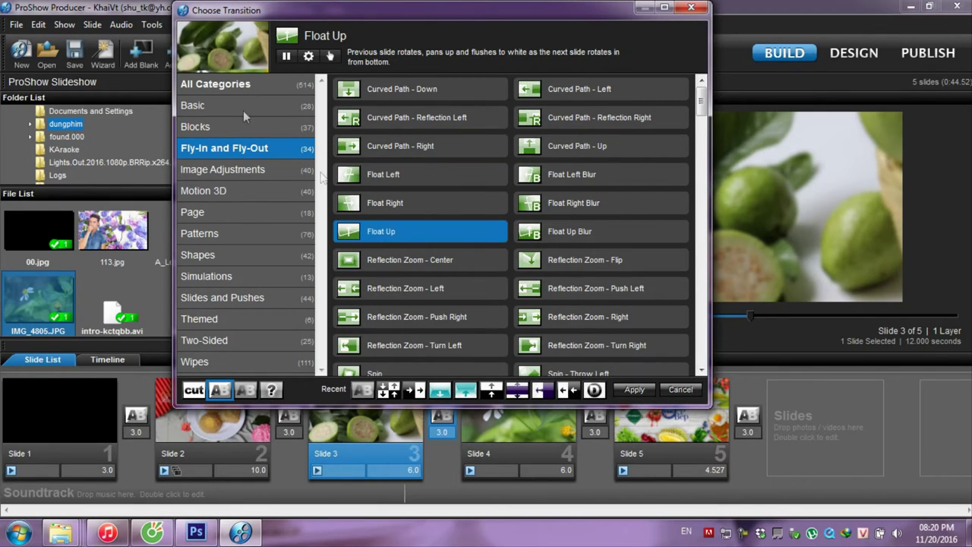
pyautogui.click(536, 211)
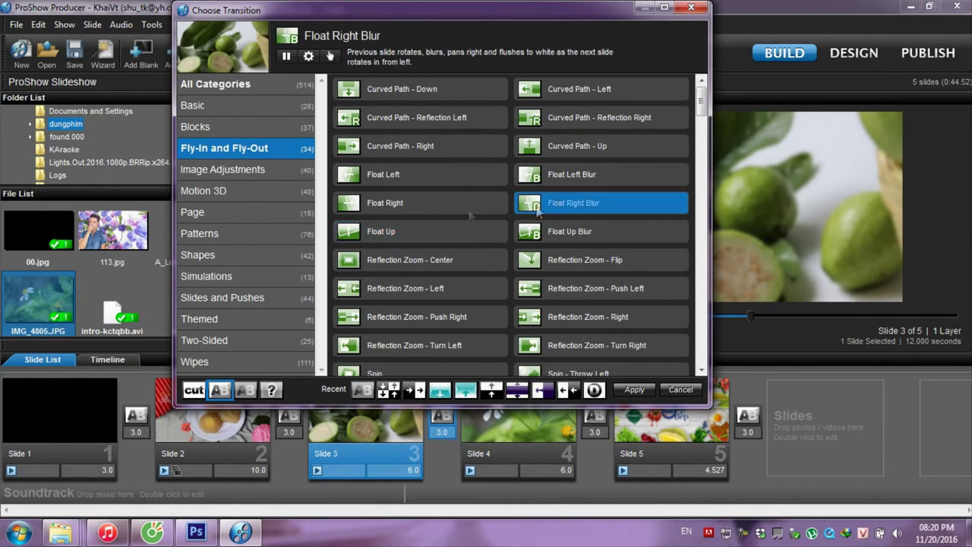
# Step: Compare Motion 3D transitions and apply Flash Cards 3D - Forward - Cascade between slides 3 and 4
pyautogui.click(242, 191)
pyautogui.click(426, 202)
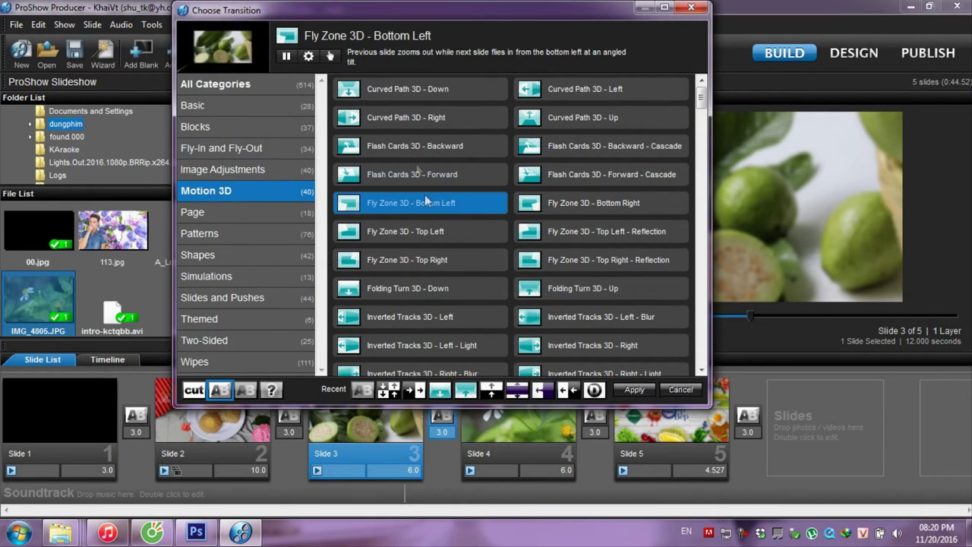
pyautogui.click(414, 146)
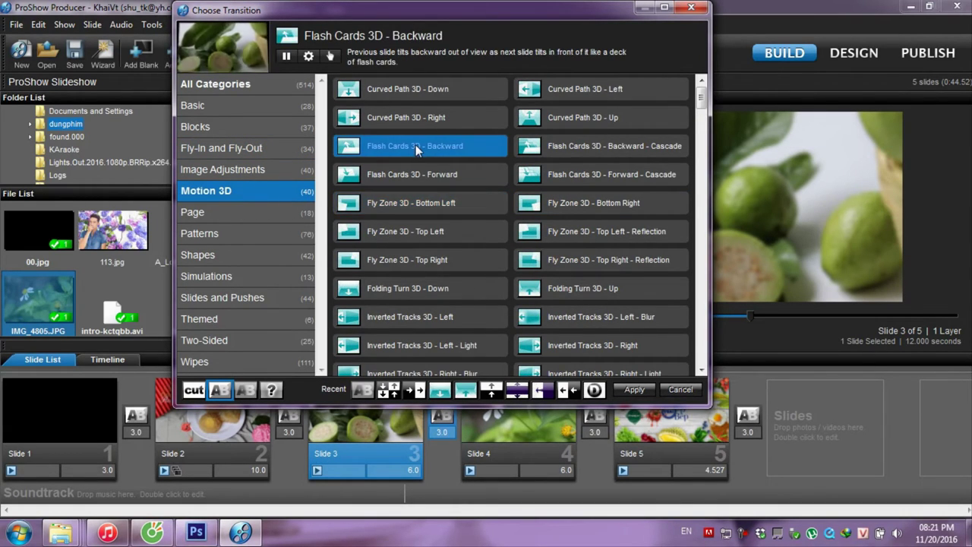
pyautogui.click(552, 175)
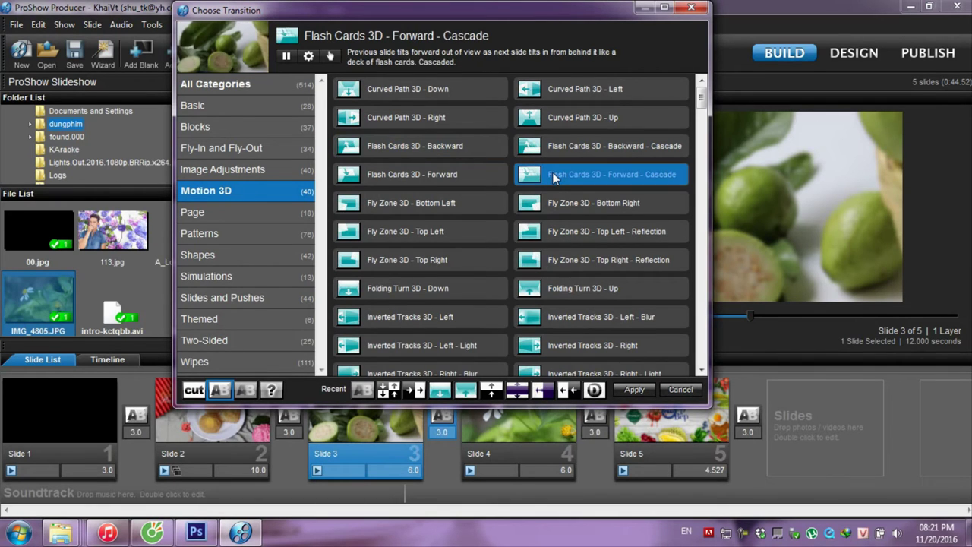
pyautogui.click(629, 390)
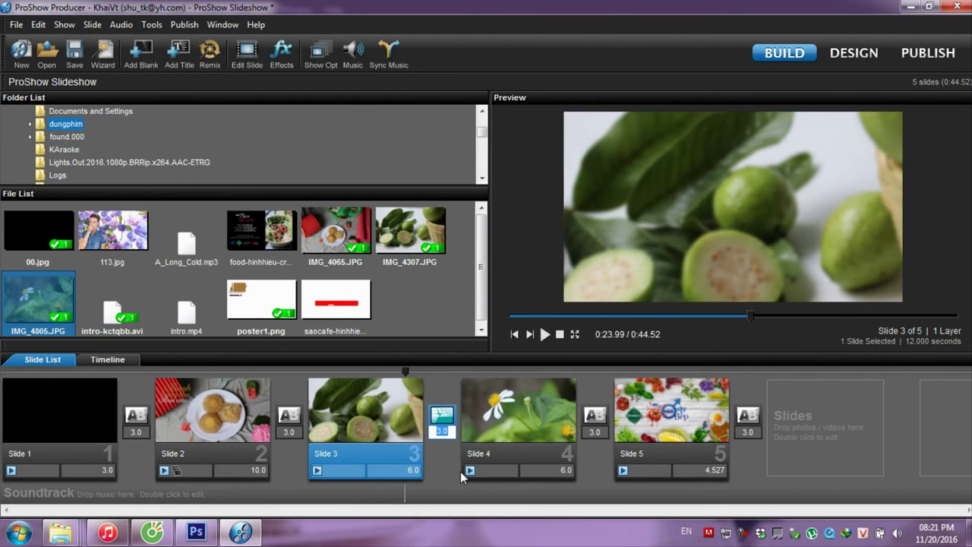
# Step: Set the transition between slides 3 and 4 to 5 seconds and play it back in the preview
pyautogui.write('5')
pyautogui.press('Return')
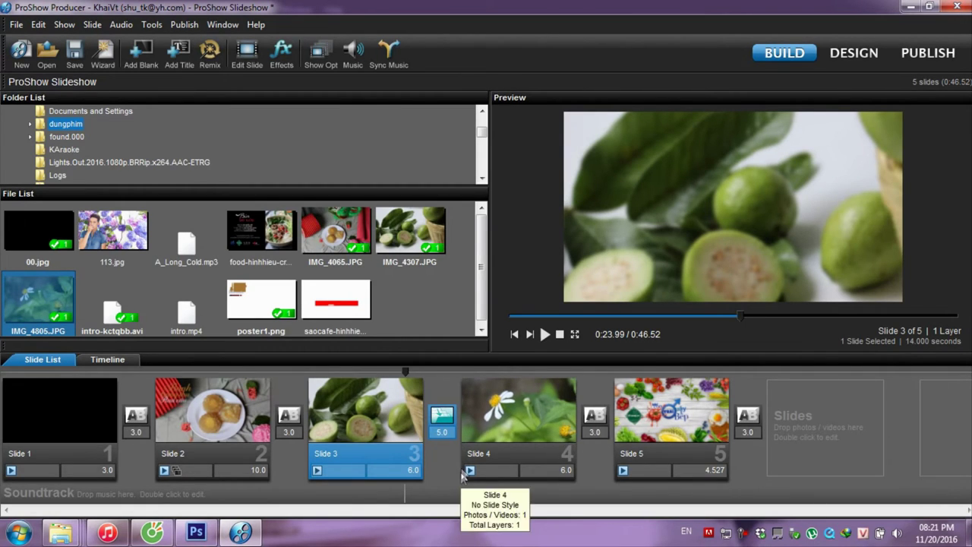
pyautogui.moveTo(404, 372); pyautogui.dragTo(410, 372)
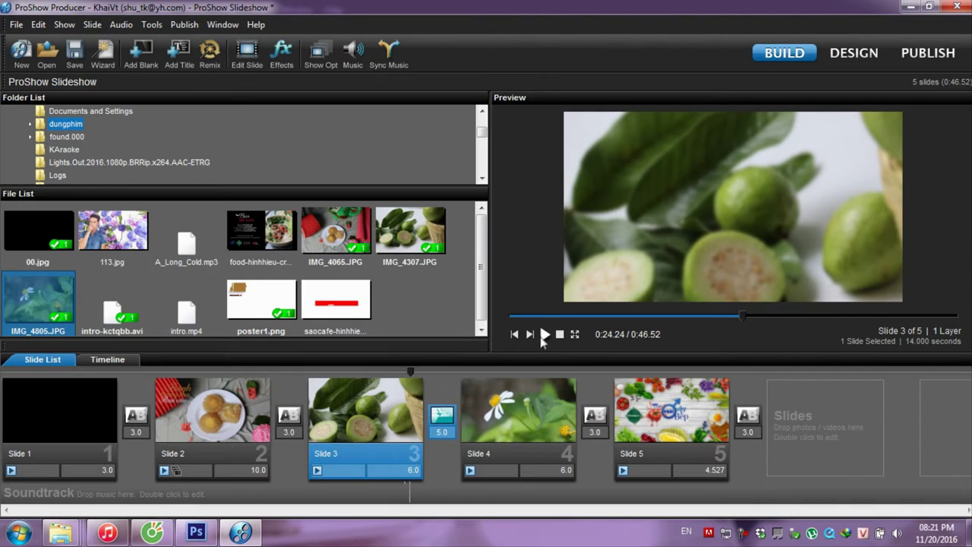
pyautogui.click(542, 334)
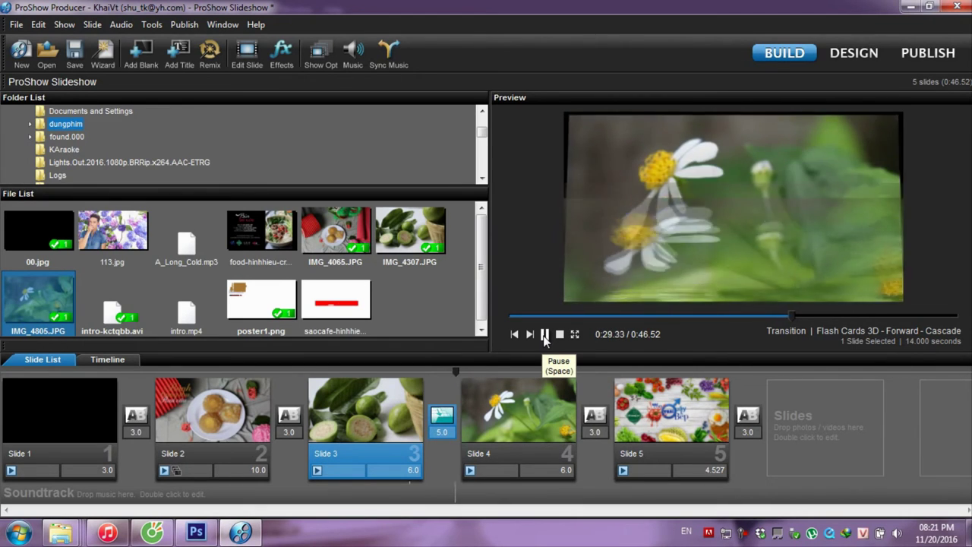
pyautogui.click(544, 335)
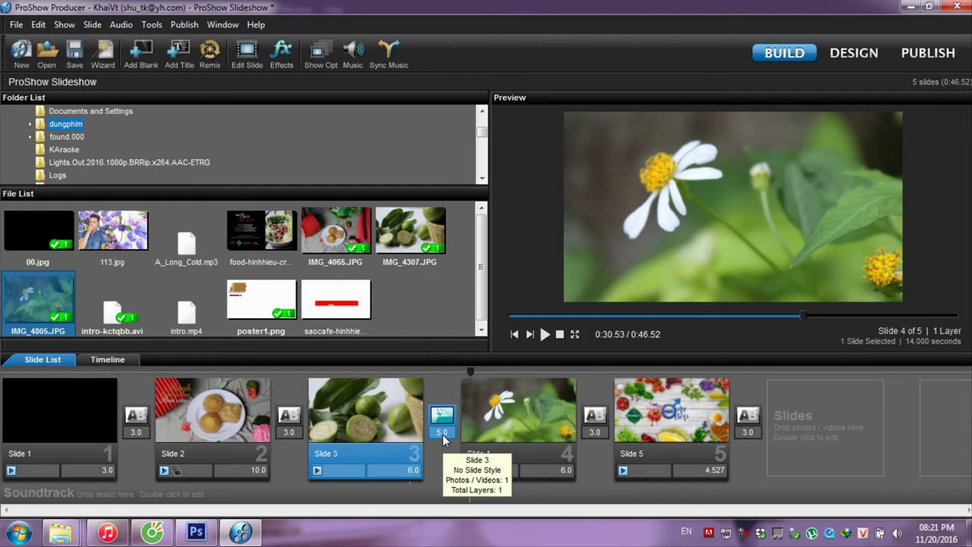
# Step: Add A_Long_Cold.mp3 from the dungphim folder as the show's soundtrack and scrub through the slideshow
pyautogui.doubleClick(57, 494)
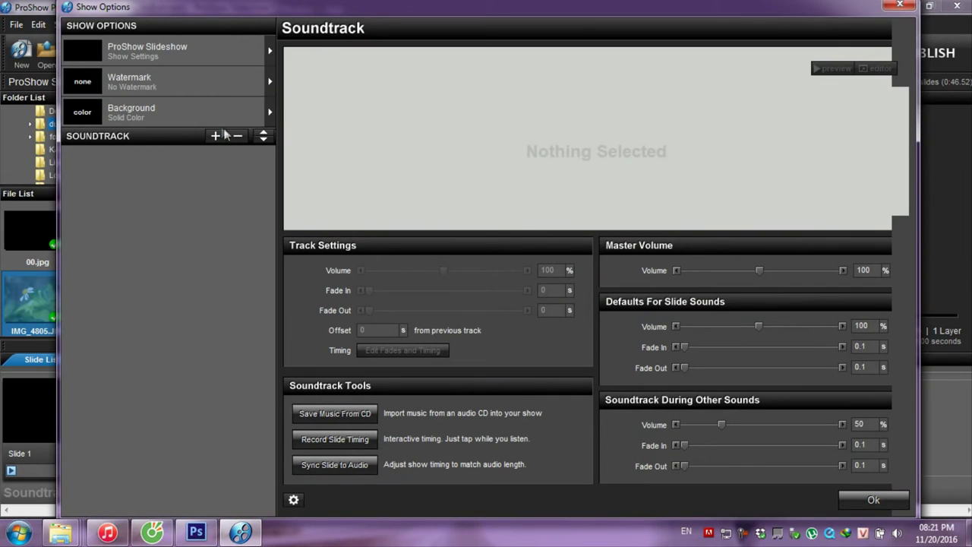
pyautogui.click(219, 135)
pyautogui.click(249, 145)
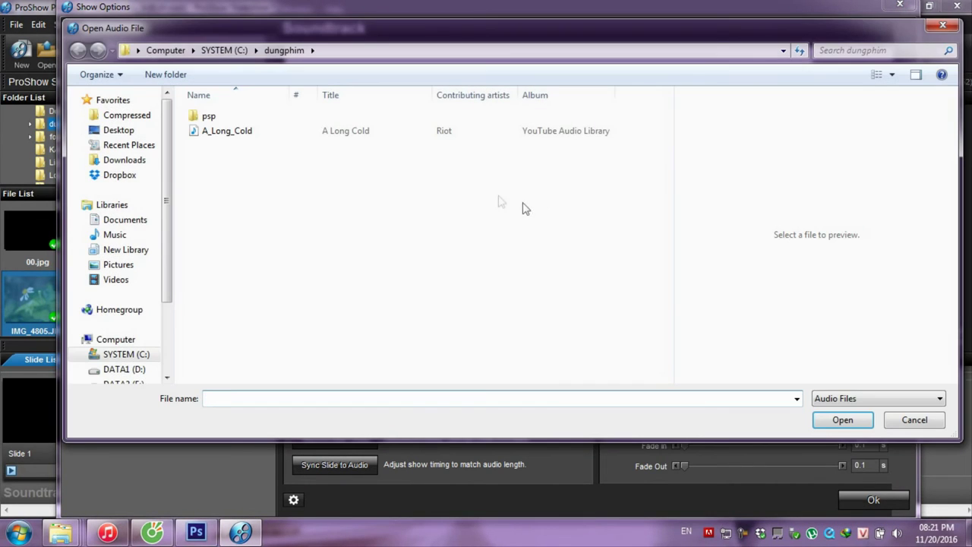
pyautogui.doubleClick(253, 134)
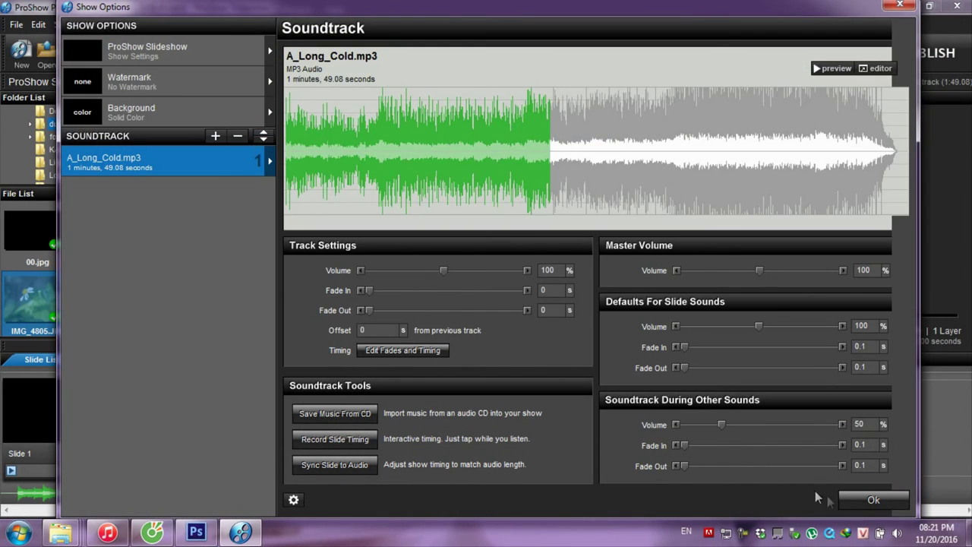
pyautogui.click(841, 495)
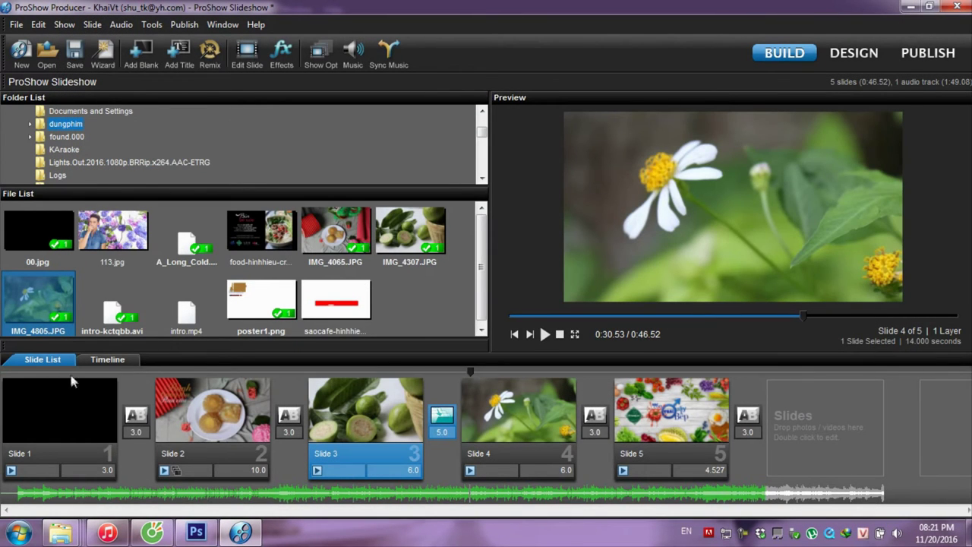
pyautogui.moveTo(71, 372); pyautogui.dragTo(638, 374)
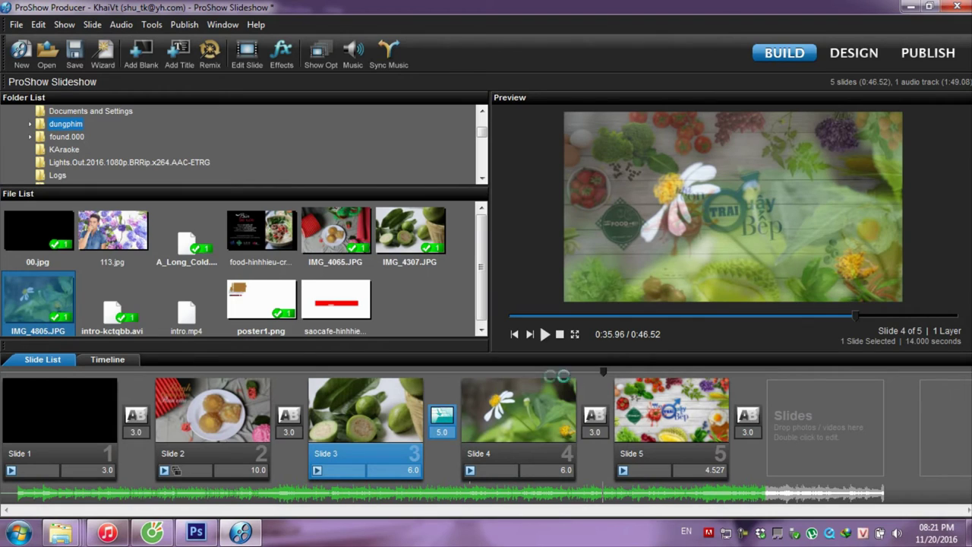
pyautogui.click(543, 373)
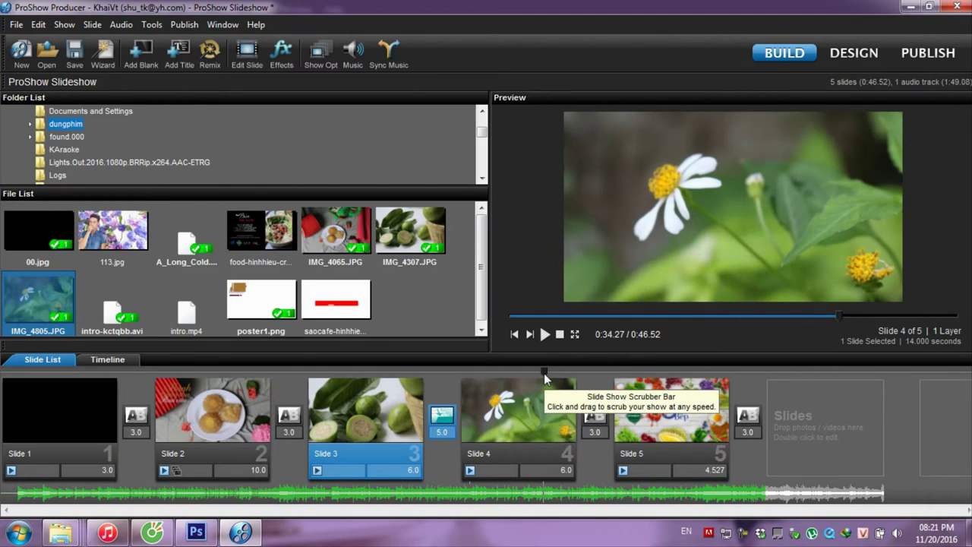
# Step: Scrub through slides 4 and 5 to review how they play in the slideshow preview
pyautogui.moveTo(546, 377)
pyautogui.mouseDown()
pyautogui.moveTo(544, 370)
pyautogui.moveTo(592, 368)
pyautogui.moveTo(731, 371)
pyautogui.mouseUp()
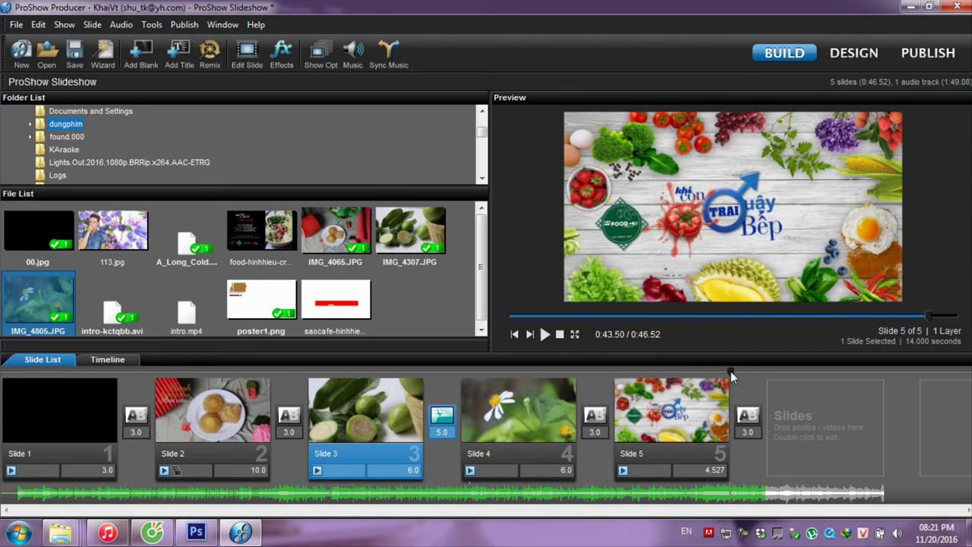
pyautogui.moveTo(652, 378)
pyautogui.mouseDown()
pyautogui.moveTo(340, 375)
pyautogui.moveTo(516, 374)
pyautogui.mouseUp()
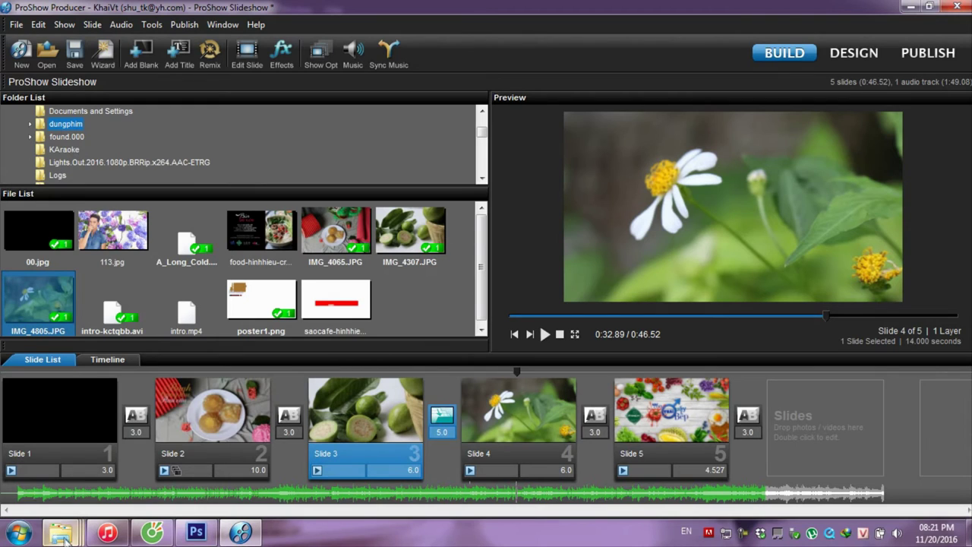
# Step: Open food-hinhhieu-credit.psd from the dungphim folder in Photoshop
pyautogui.moveTo(64, 538)
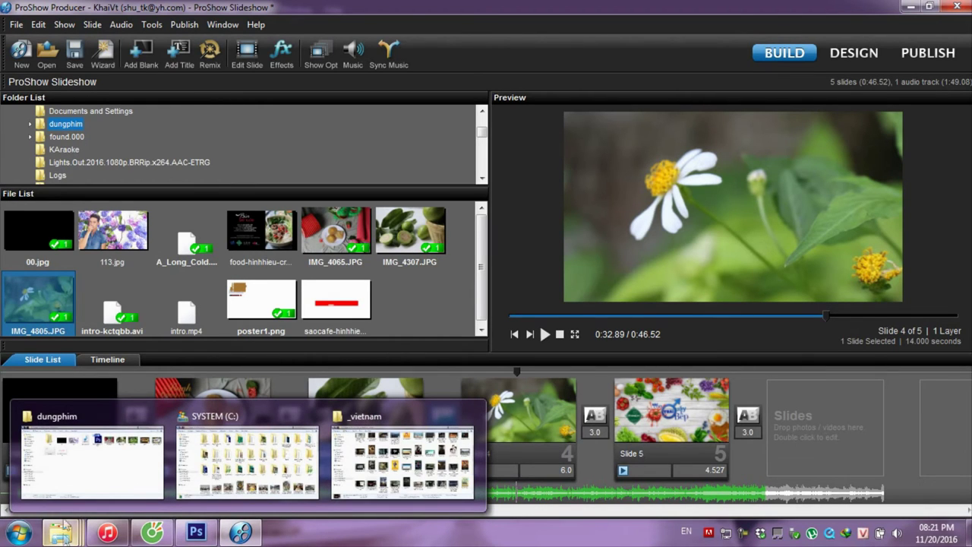
pyautogui.click(75, 479)
pyautogui.click(545, 119)
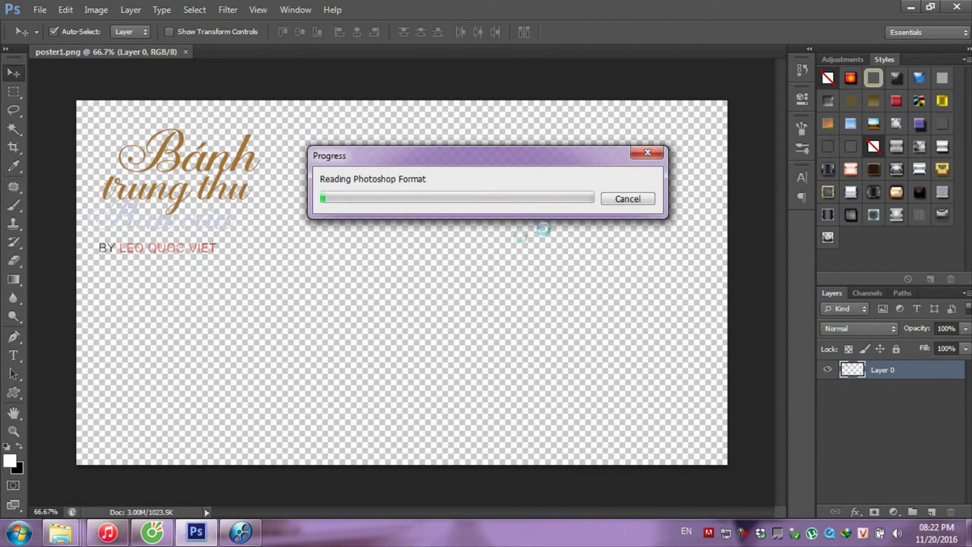
# Step: Return to ProShow Producer and apply the Slides and Pushes transition Double Image Slide - Vertical - In between slides 2 and 3
pyautogui.click(240, 535)
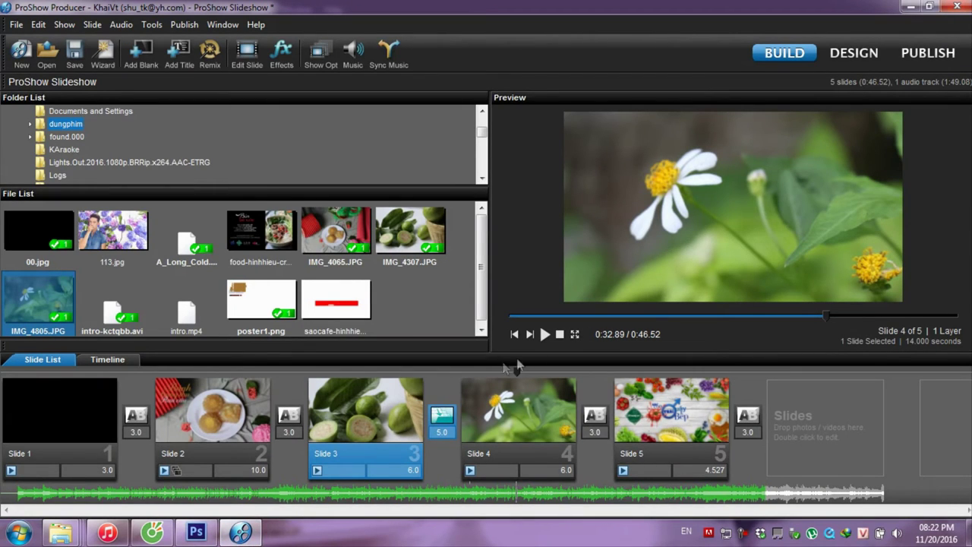
pyautogui.moveTo(517, 369); pyautogui.dragTo(688, 371)
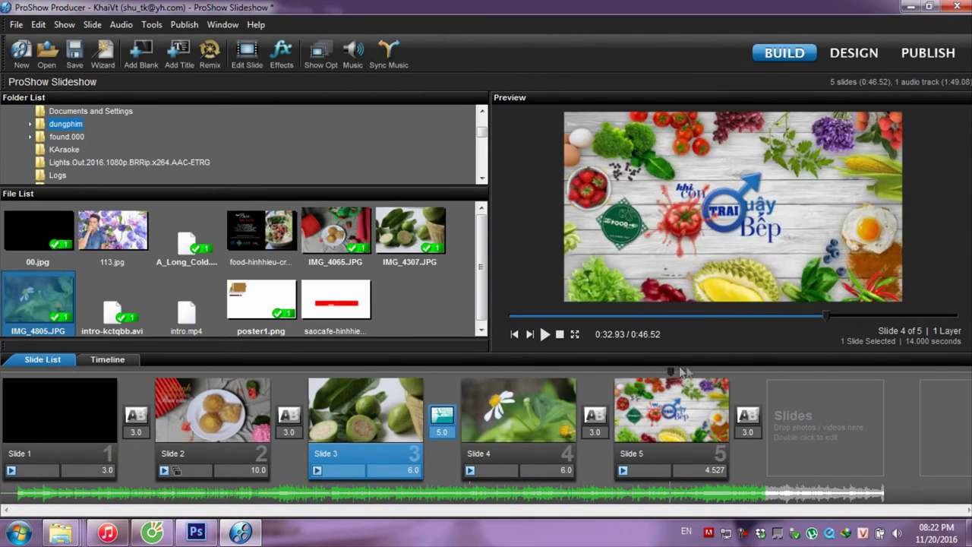
pyautogui.moveTo(508, 371); pyautogui.dragTo(91, 382)
pyautogui.doubleClick(289, 414)
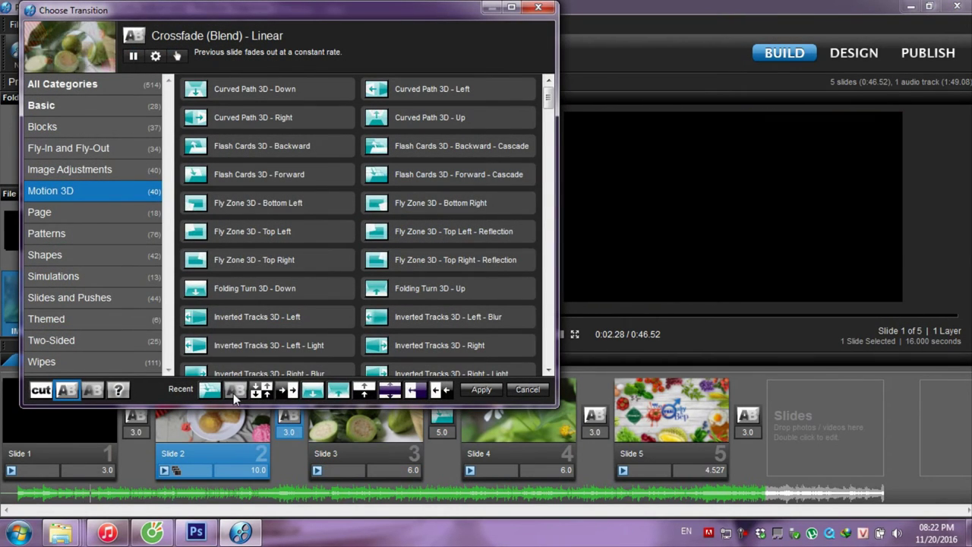
pyautogui.click(69, 297)
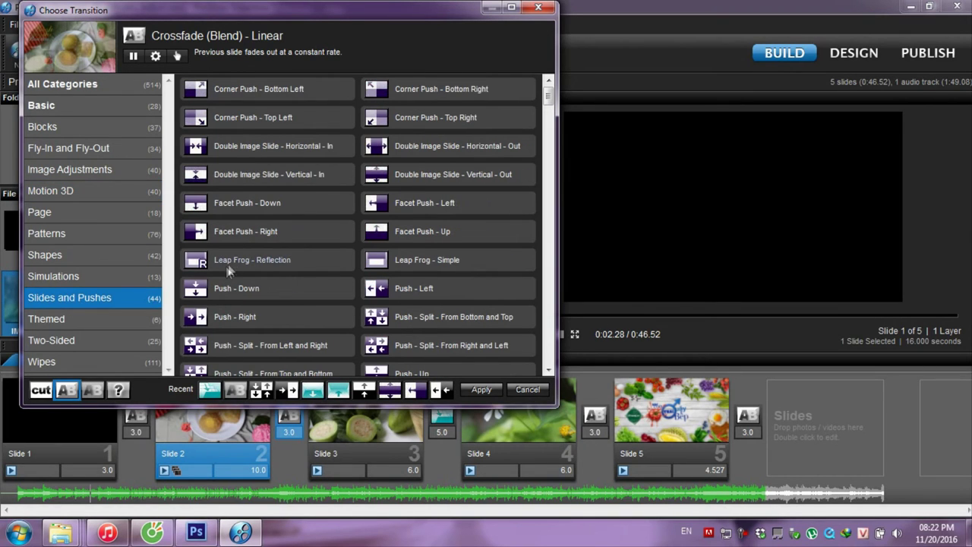
pyautogui.click(247, 172)
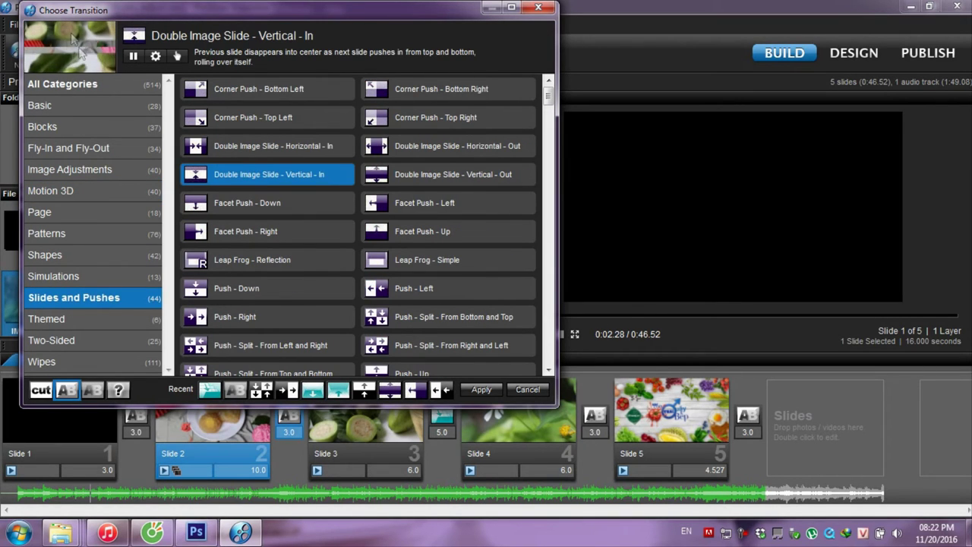
pyautogui.click(481, 388)
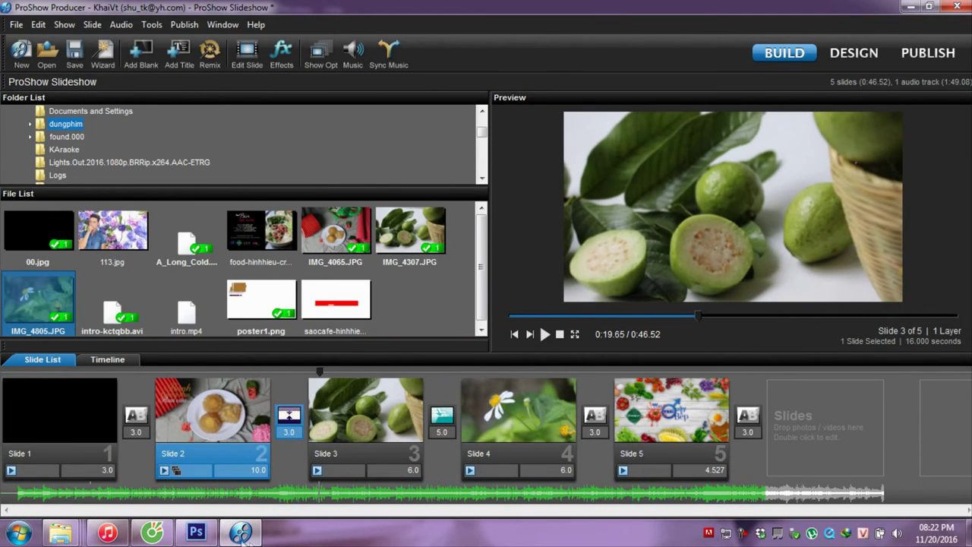
# Step: Switch to Photoshop and examine the layers of food-hinhhieu-credit.psd, toggling the visibility of Group 1
pyautogui.click(212, 536)
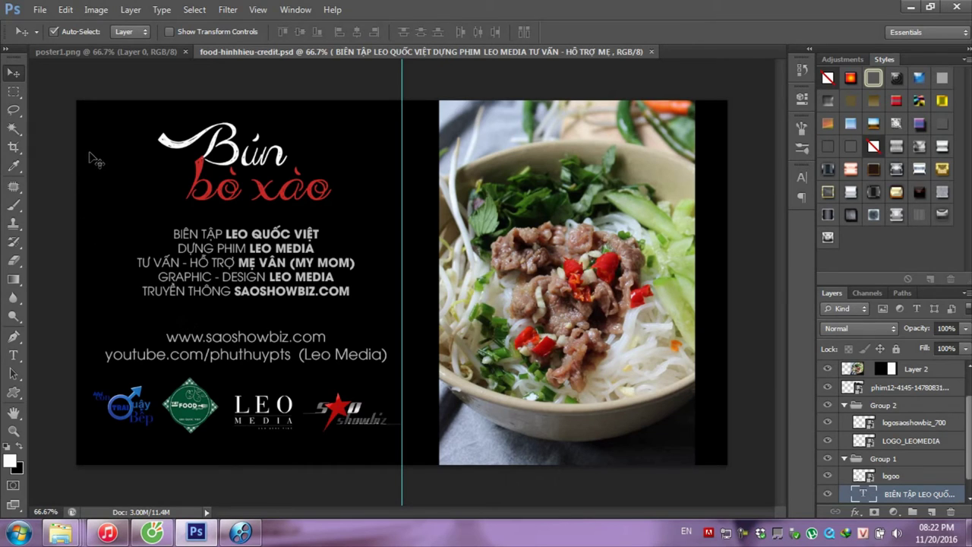
pyautogui.click(91, 156)
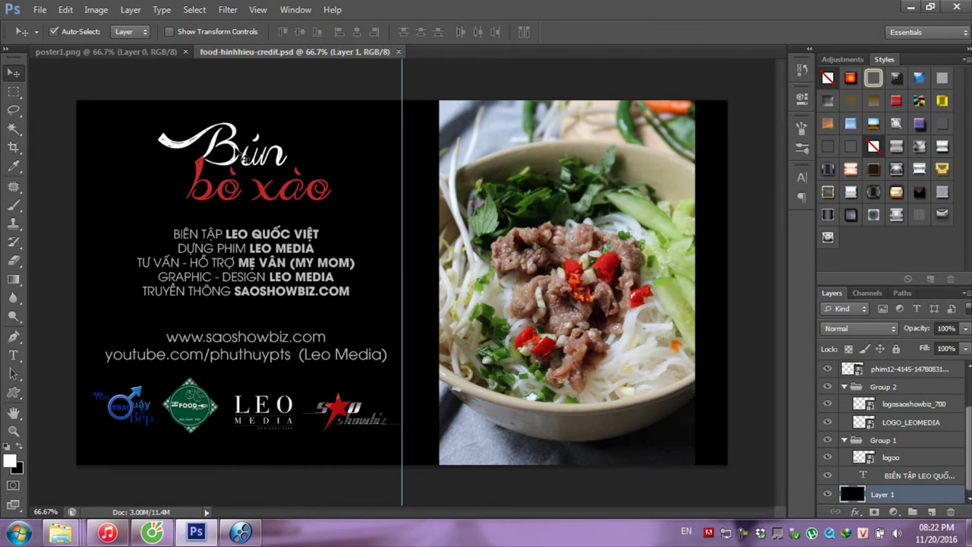
pyautogui.click(244, 157)
pyautogui.scroll(-2, 892, 432)
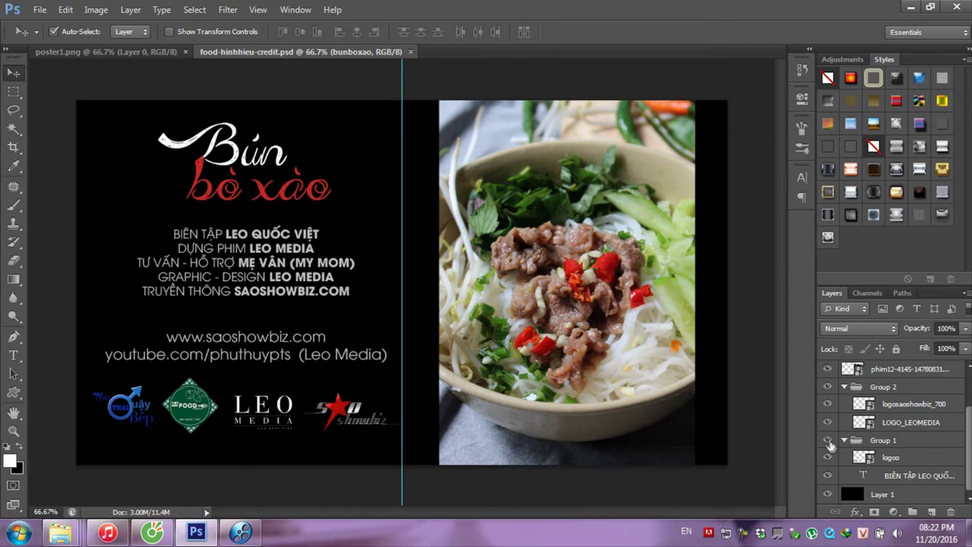
pyautogui.click(828, 440)
pyautogui.click(828, 441)
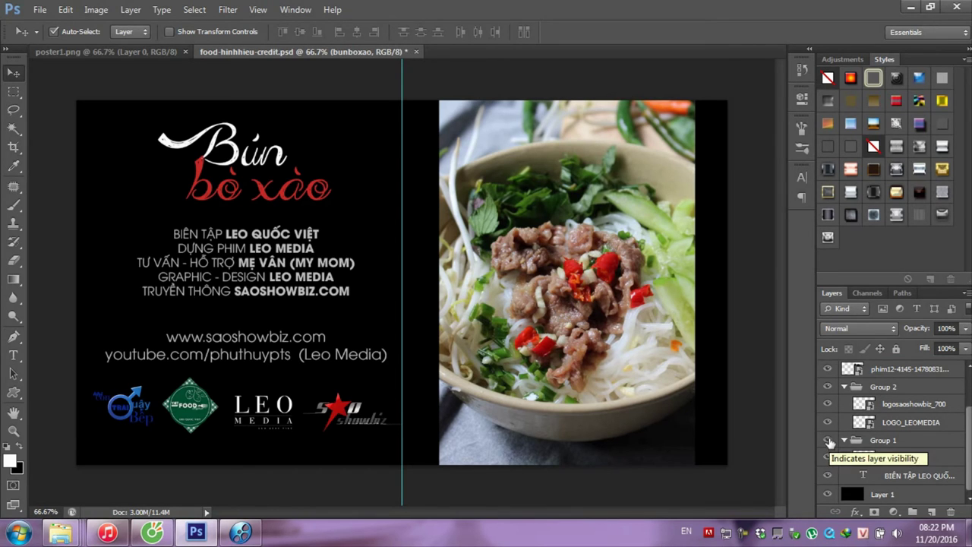
# Step: Lock the black background layer, then group the title, credit text, logo and food photo layers and check the group's visibility
pyautogui.click(328, 160)
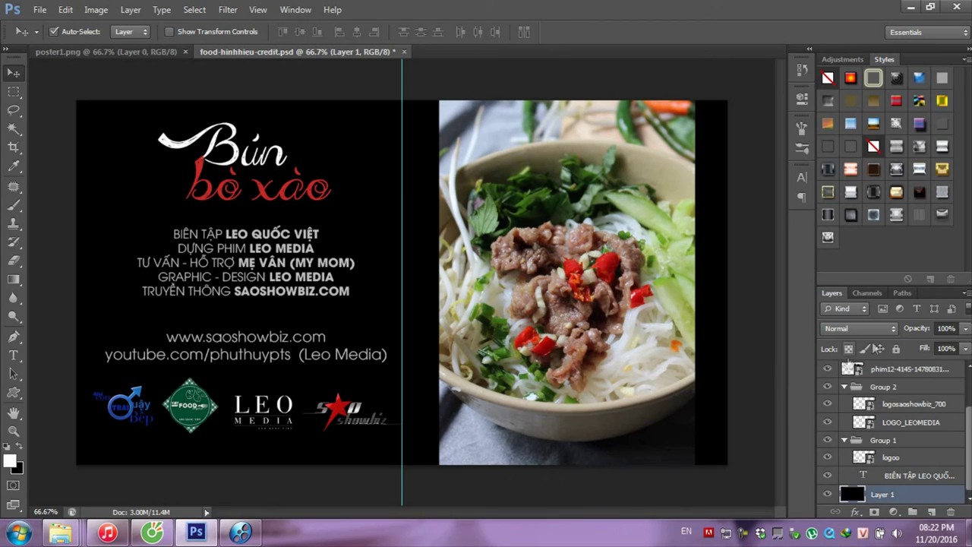
pyautogui.moveTo(100, 103); pyautogui.dragTo(381, 445)
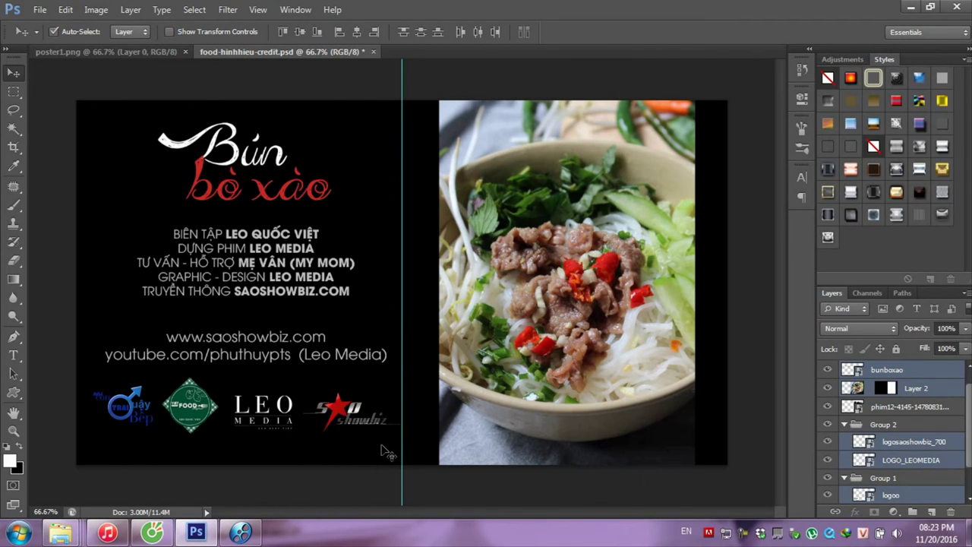
pyautogui.hotkey('ctrl', 'g')
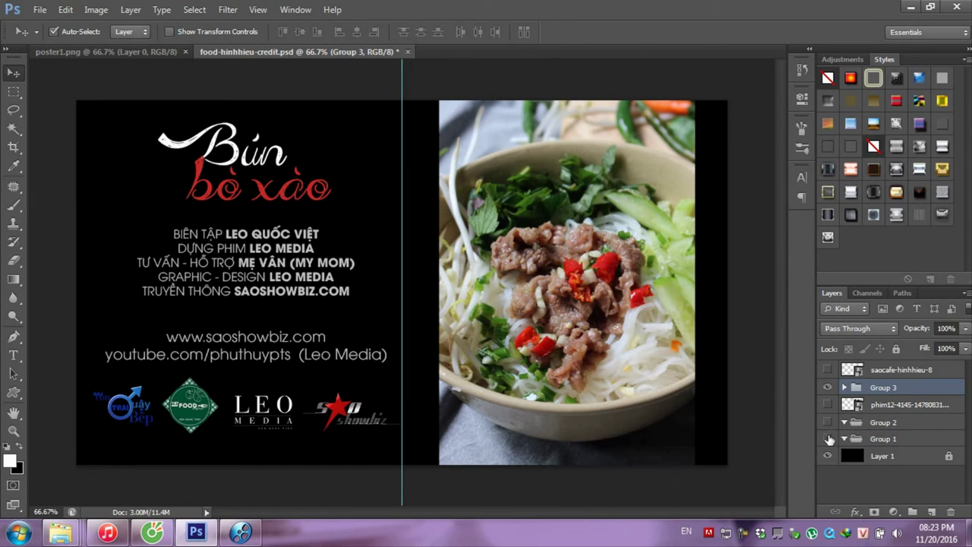
pyautogui.moveTo(827, 403); pyautogui.dragTo(829, 388)
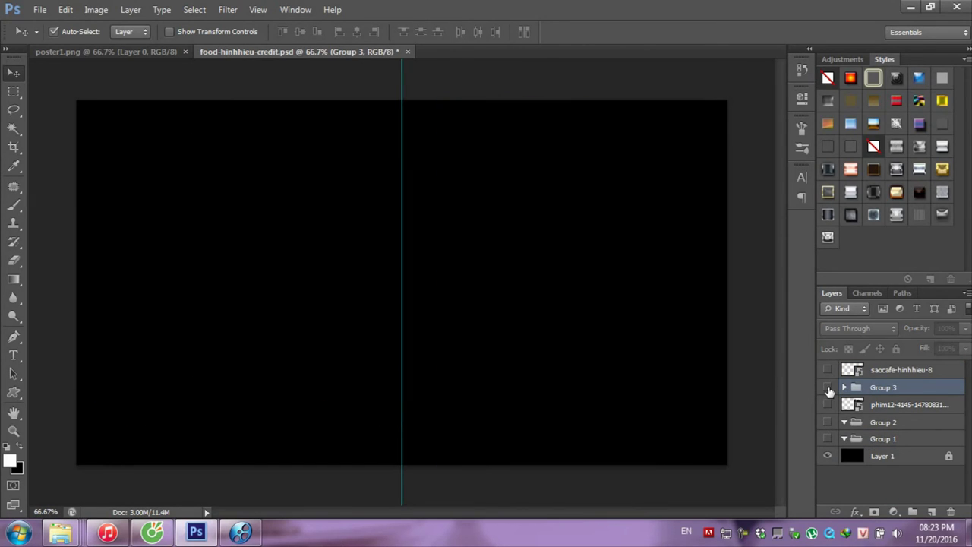
pyautogui.click(828, 387)
# Step: Move the food photo's Layer 2 out of Group 3 to the top of the layer stack and check each one's visibility
pyautogui.click(845, 387)
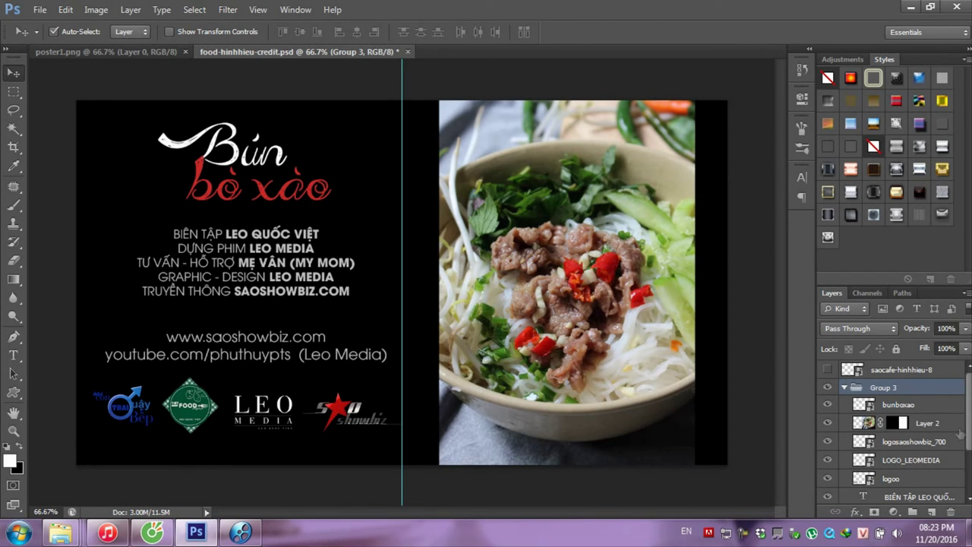
pyautogui.moveTo(938, 425); pyautogui.dragTo(856, 390)
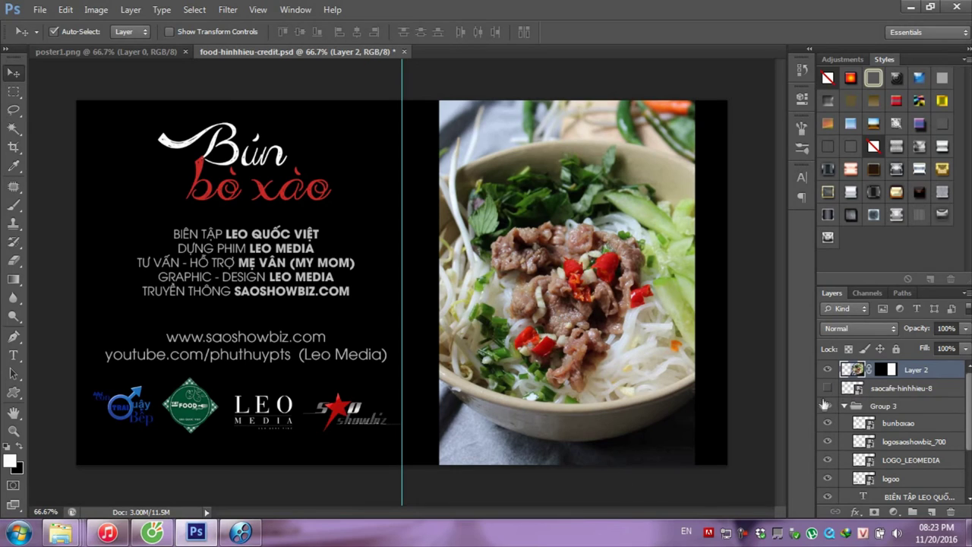
pyautogui.click(828, 406)
pyautogui.click(828, 408)
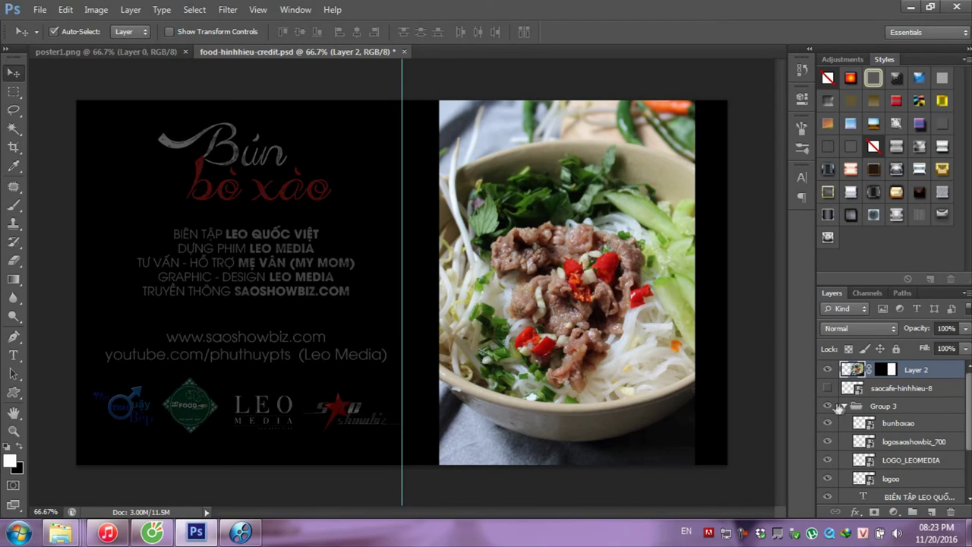
pyautogui.click(843, 406)
pyautogui.click(828, 370)
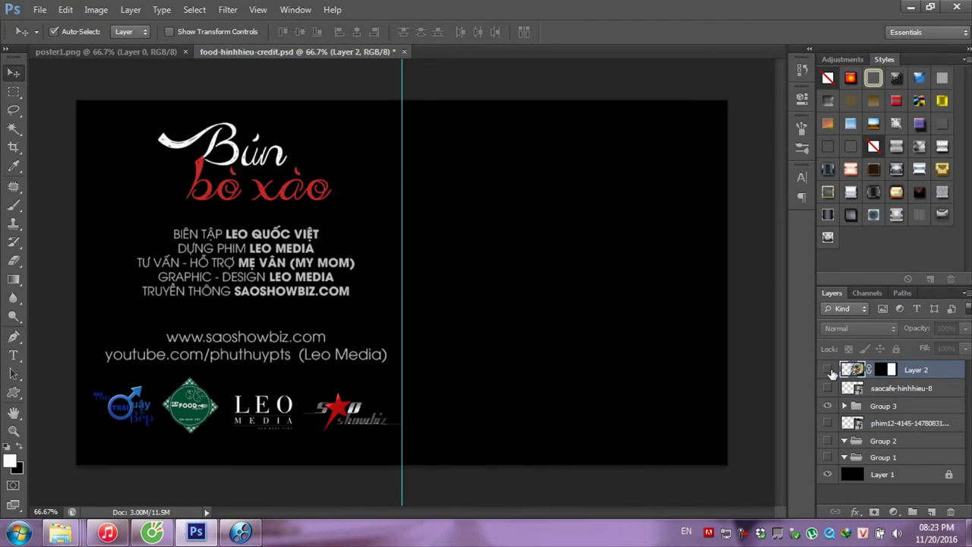
pyautogui.click(828, 370)
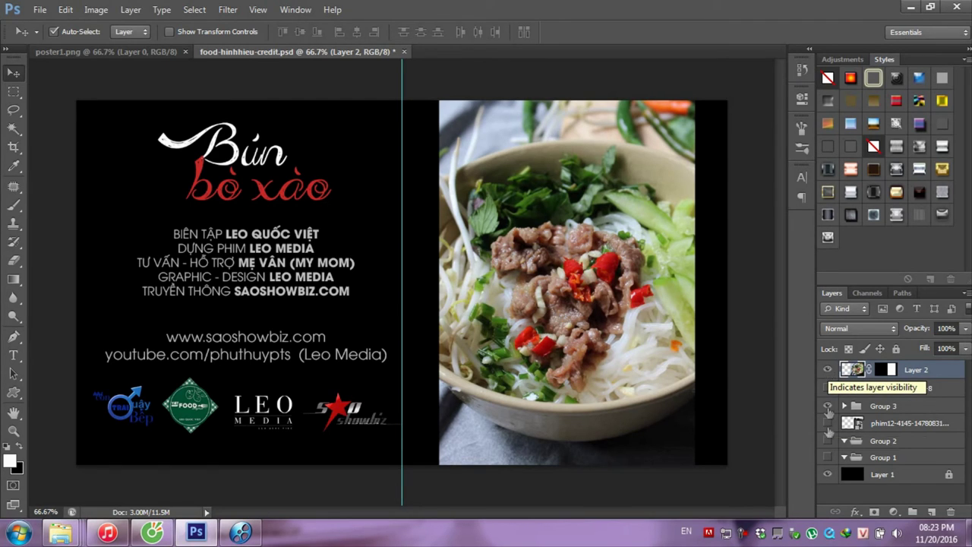
# Step: Hide Group 3 and save the food photo on black as a JPEG named hinh in the dungphim folder, at quality 11
pyautogui.moveTo(829, 414); pyautogui.dragTo(838, 431)
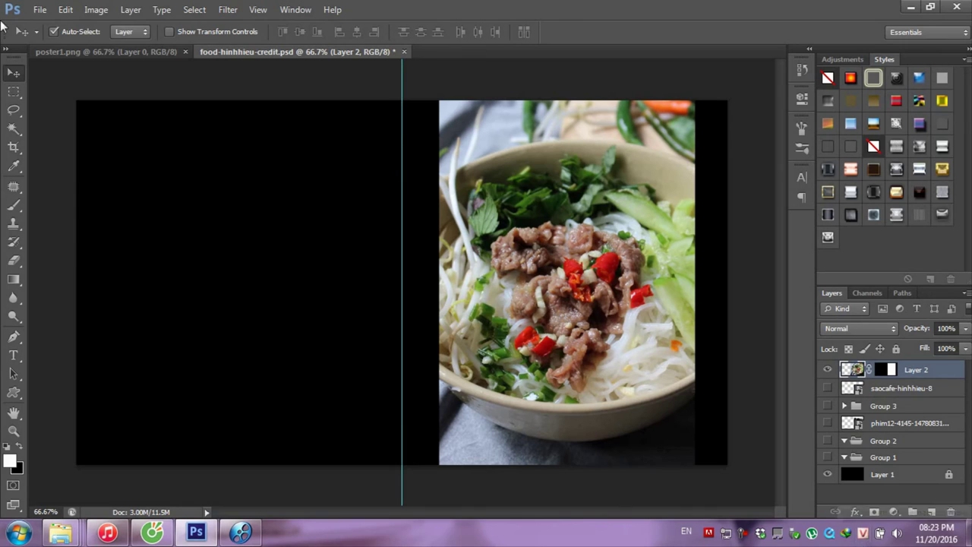
pyautogui.click(41, 9)
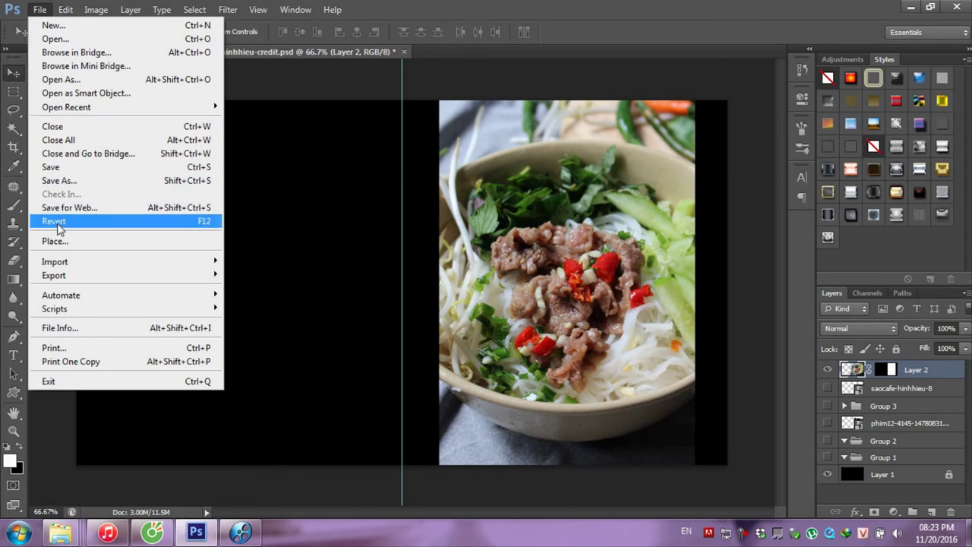
pyautogui.click(76, 181)
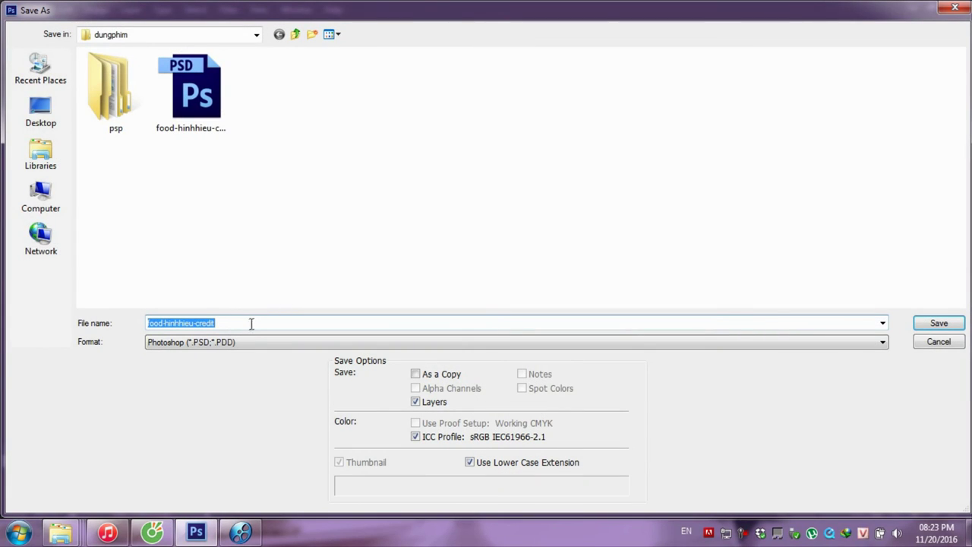
pyautogui.write('hinh')
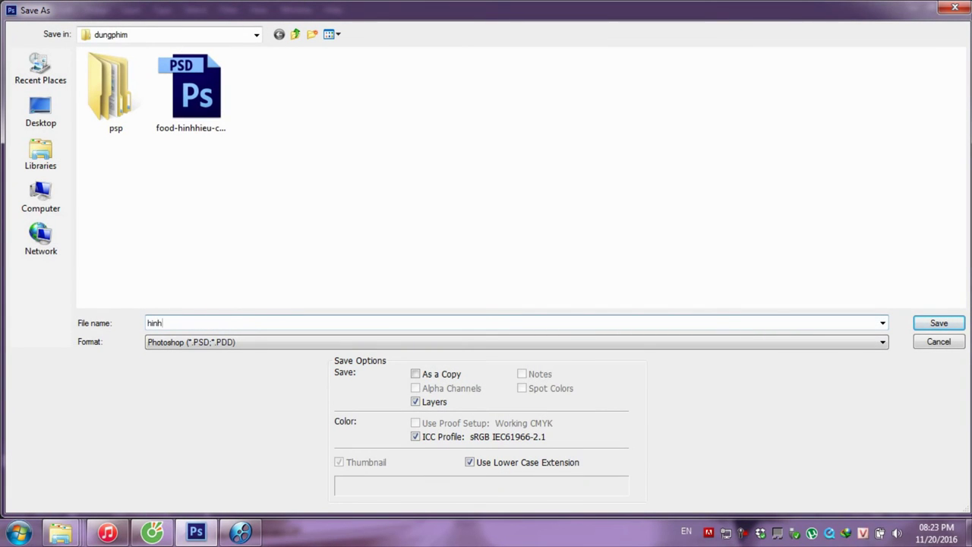
pyautogui.click(180, 341)
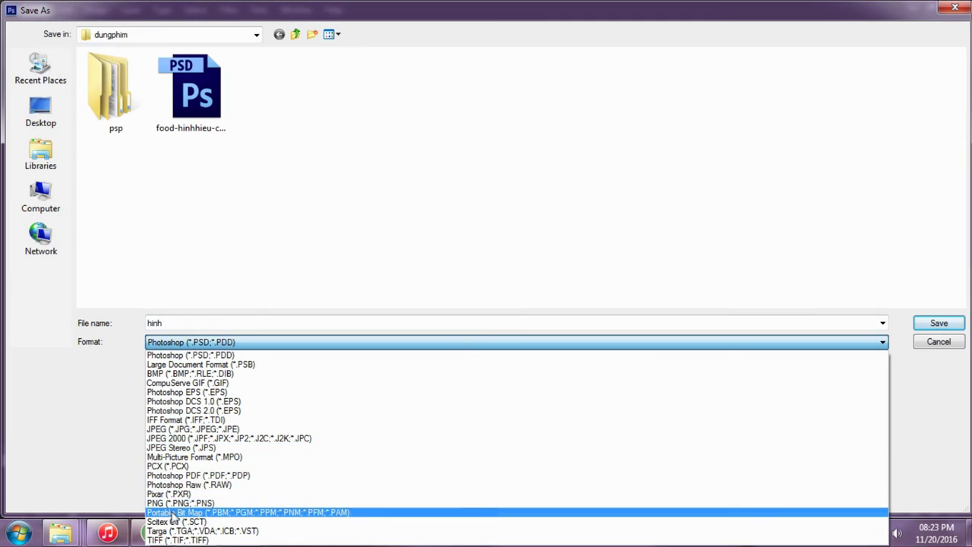
pyautogui.click(180, 429)
pyautogui.press('Return')
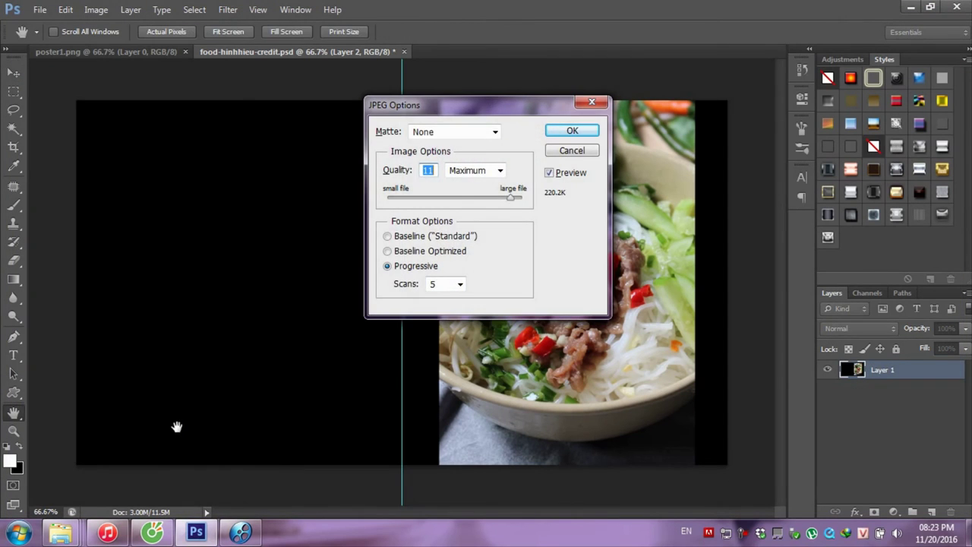
pyautogui.press('Return')
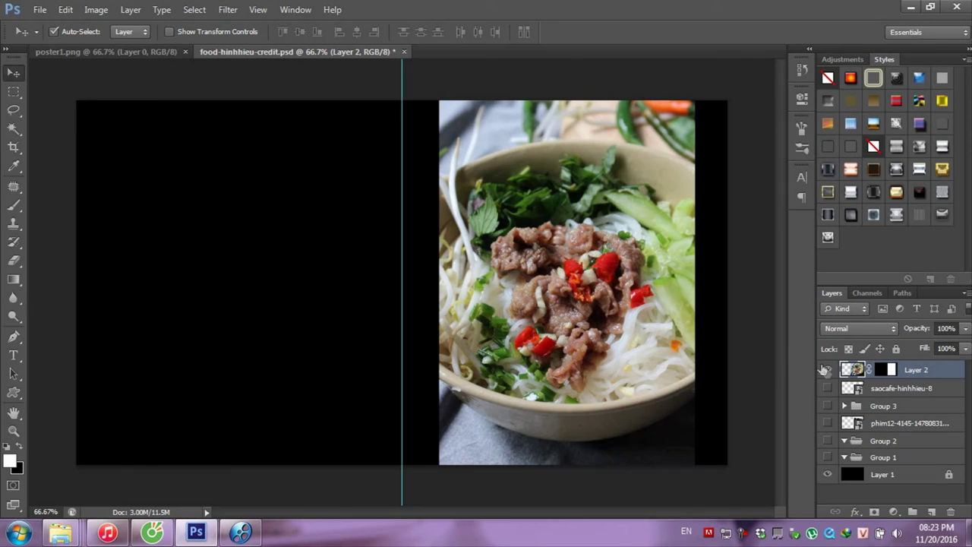
# Step: Hide the food photo layer and the black Layer 1, and show Group 3 so only the credits and logos remain on transparency
pyautogui.click(826, 370)
pyautogui.click(827, 406)
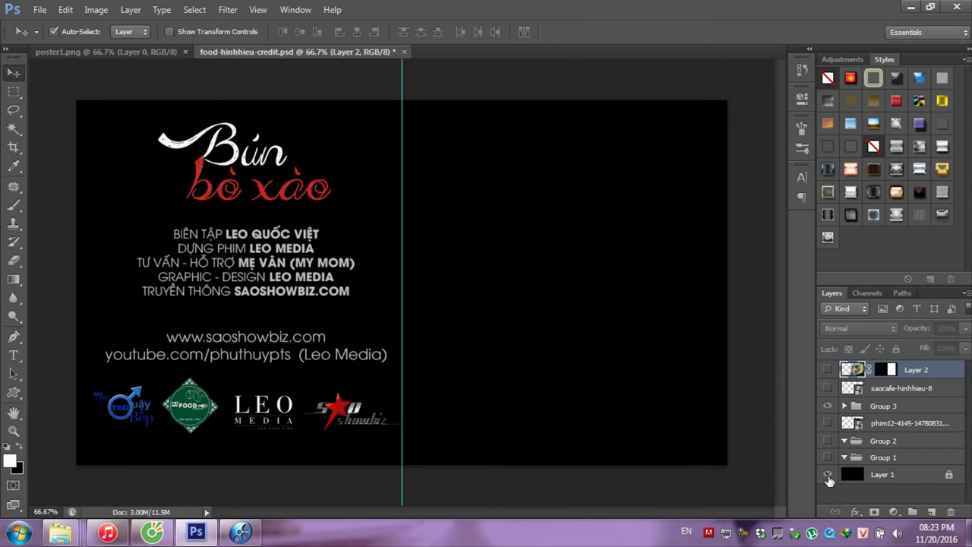
pyautogui.click(827, 474)
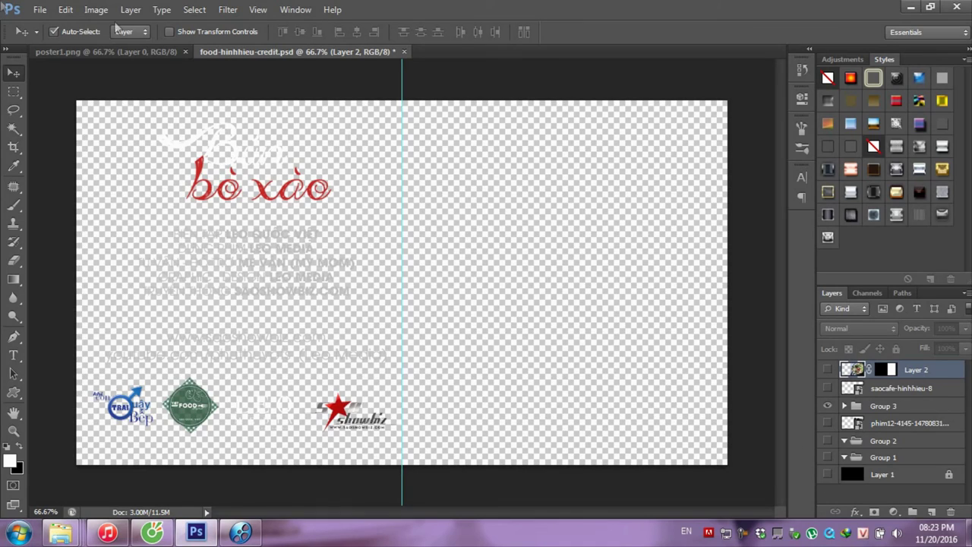
# Step: Save the visible credits and logos as a transparent PNG named text in the dungphim folder
pyautogui.click(40, 9)
pyautogui.click(64, 195)
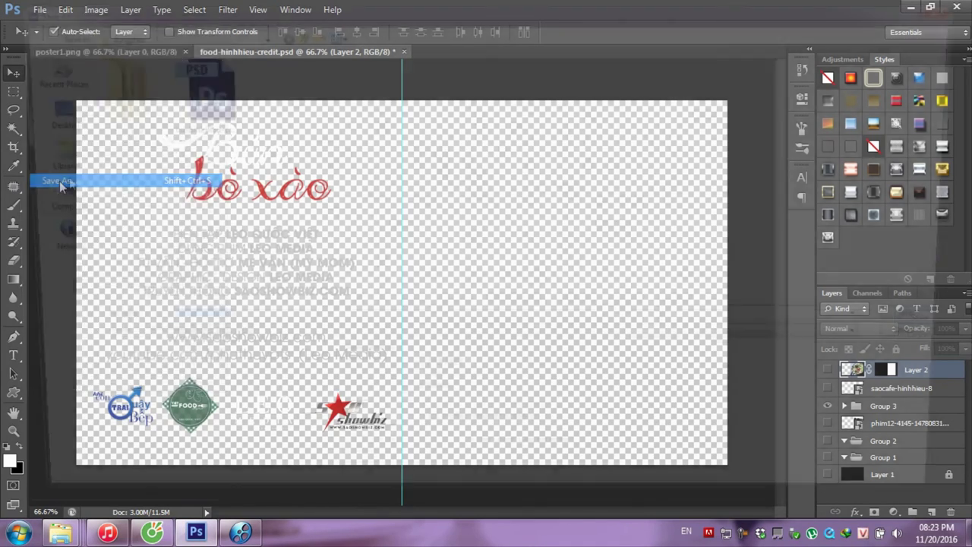
pyautogui.click(255, 342)
pyautogui.click(190, 494)
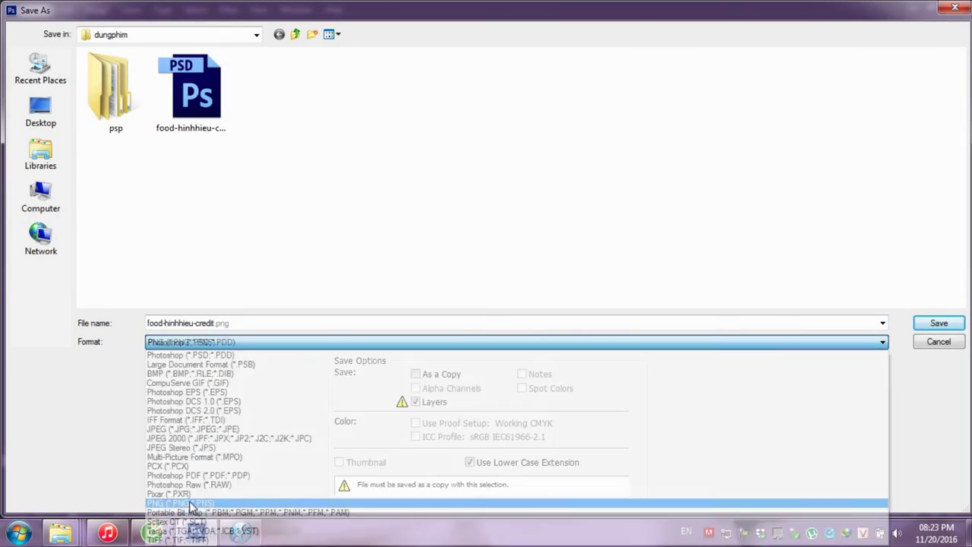
pyautogui.doubleClick(211, 325)
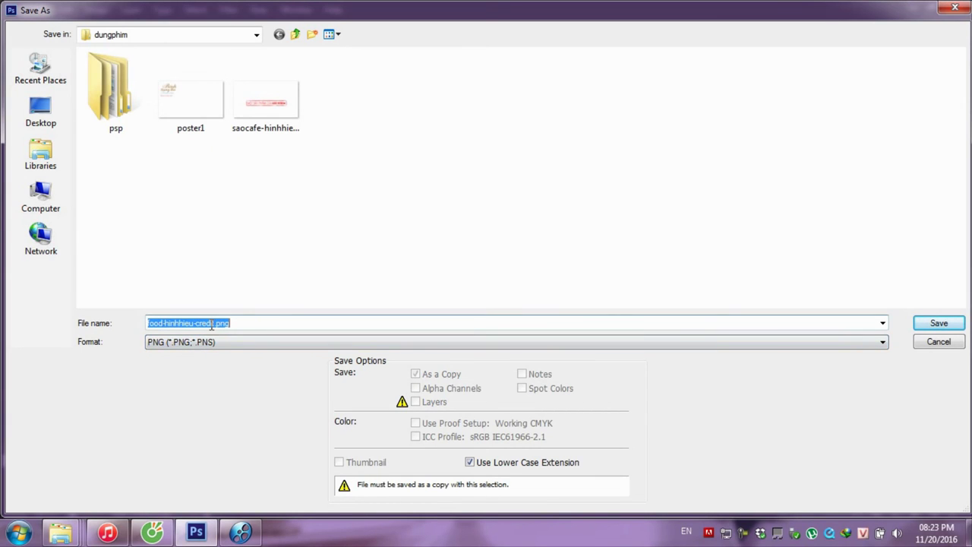
pyautogui.write('hin')
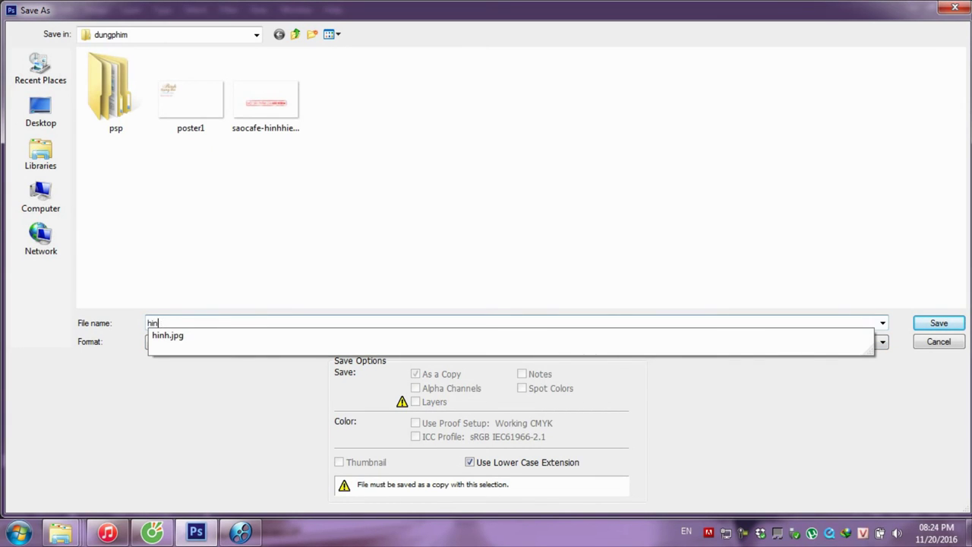
pyautogui.press('BackSpace')
pyautogui.press('BackSpace')
pyautogui.press('BackSpace')
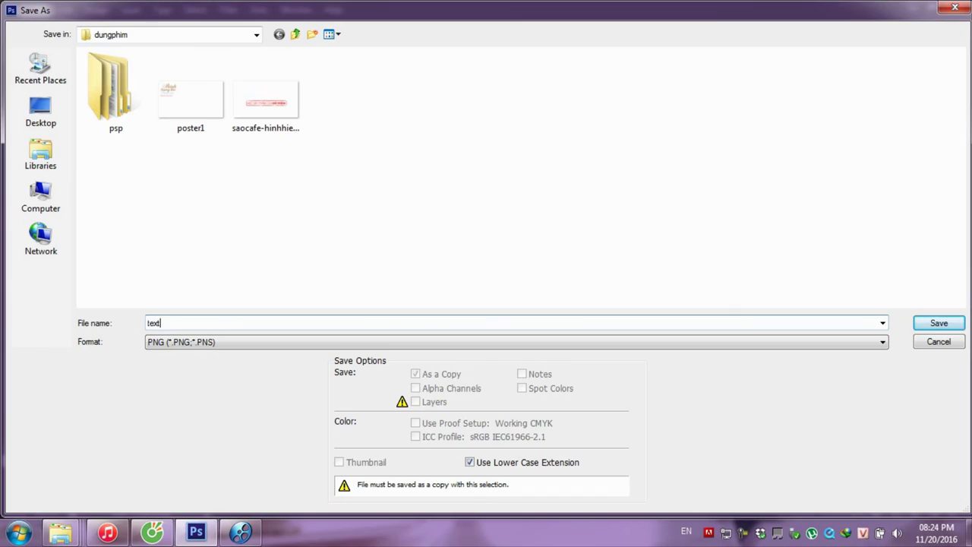
pyautogui.press('Return')
pyautogui.press('Return')
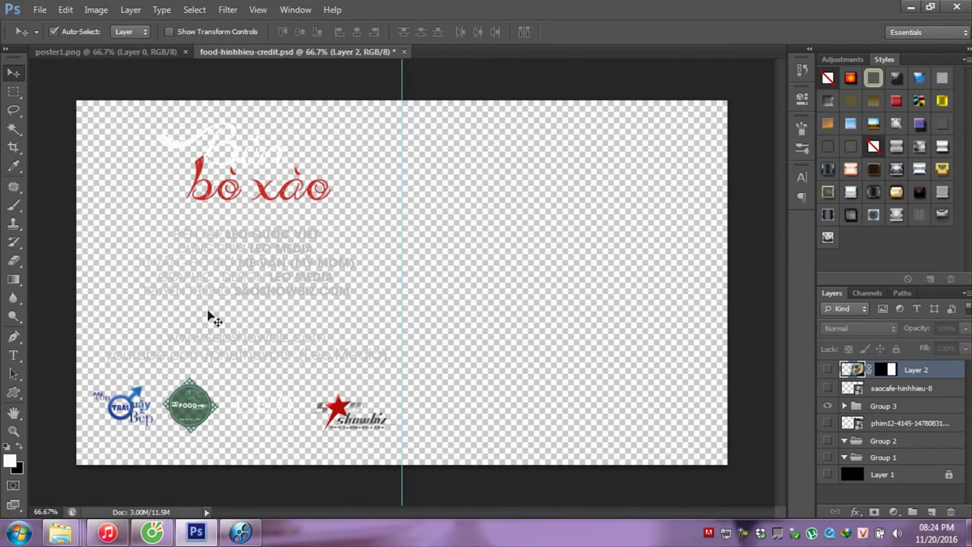
# Step: Switch to ProShow Producer, add hinh.jpg as the sixth slide and set its slide time to 6 seconds
pyautogui.click(241, 532)
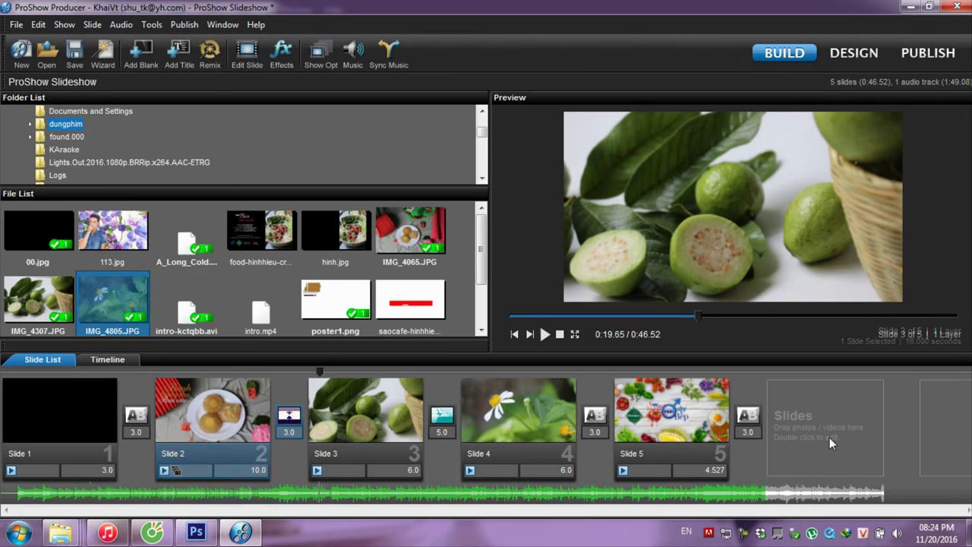
pyautogui.click(289, 370)
pyautogui.moveTo(332, 248); pyautogui.dragTo(836, 445)
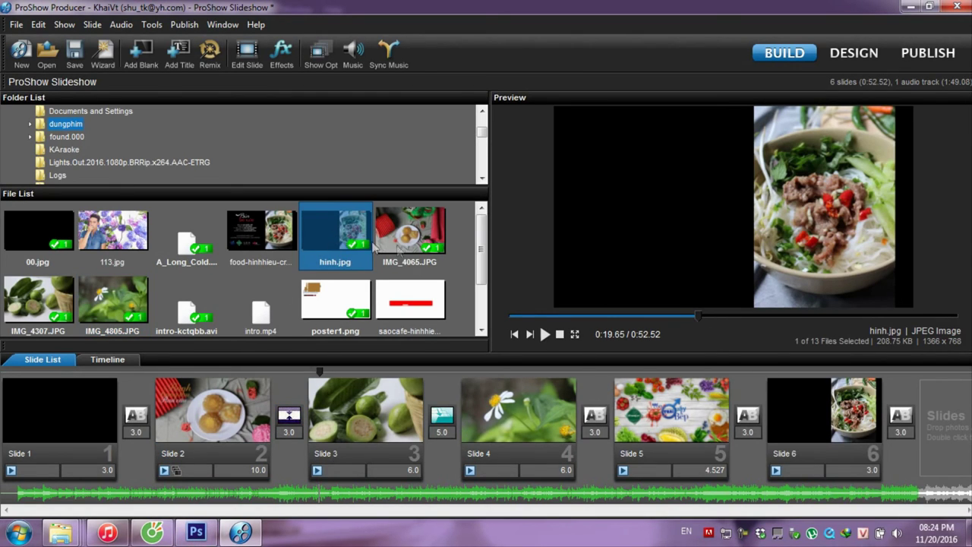
pyautogui.click(823, 426)
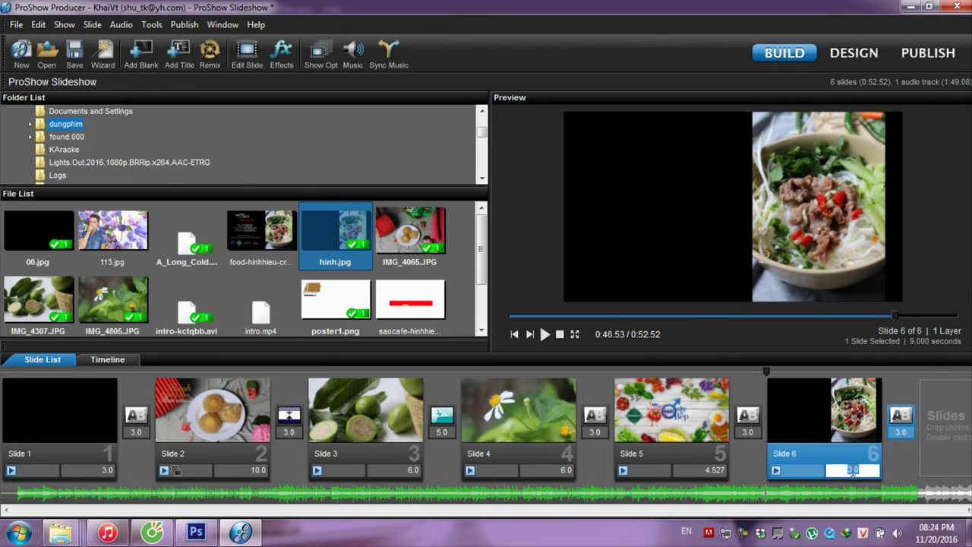
pyautogui.click(851, 471)
pyautogui.write('6')
pyautogui.press('Return')
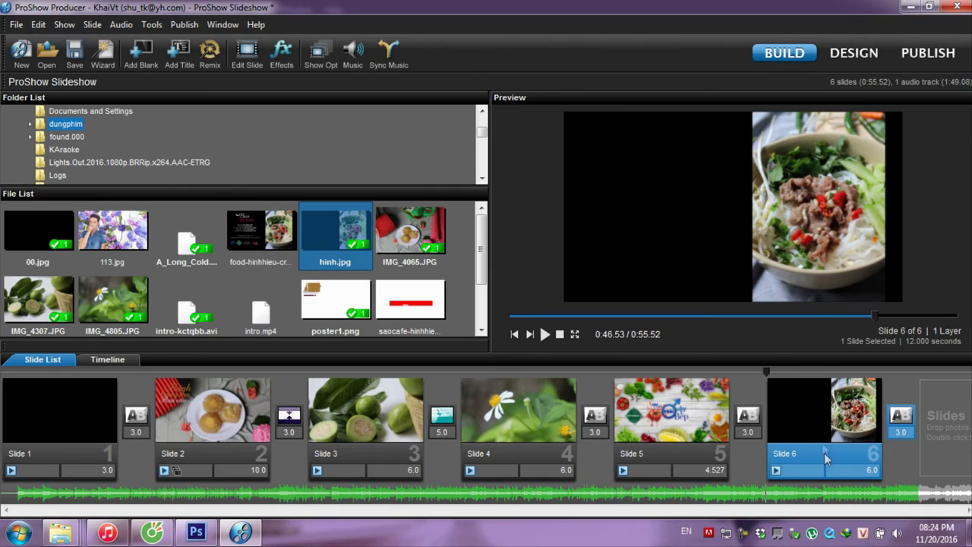
# Step: Add text.png from the dungphim folder as an image layer above the food photo in slide 6
pyautogui.doubleClick(806, 398)
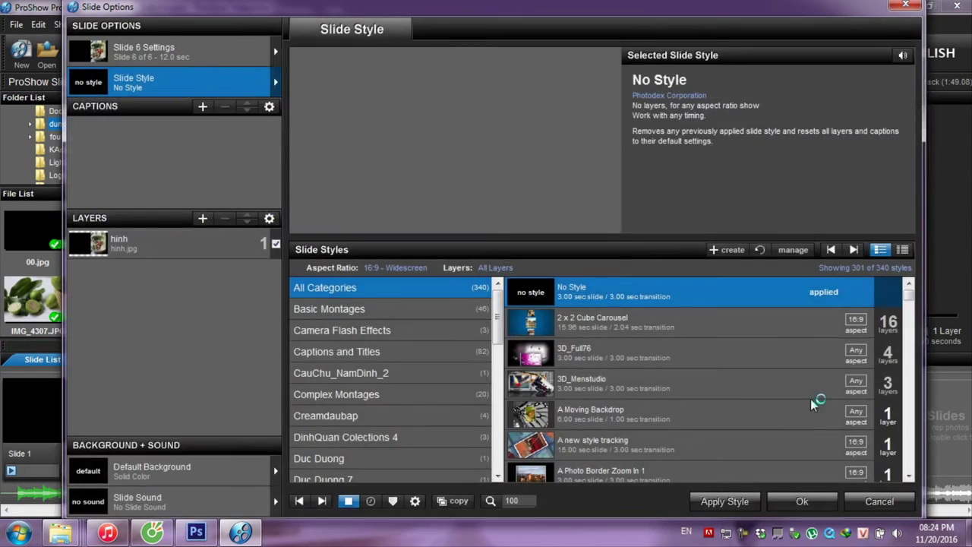
pyautogui.click(201, 222)
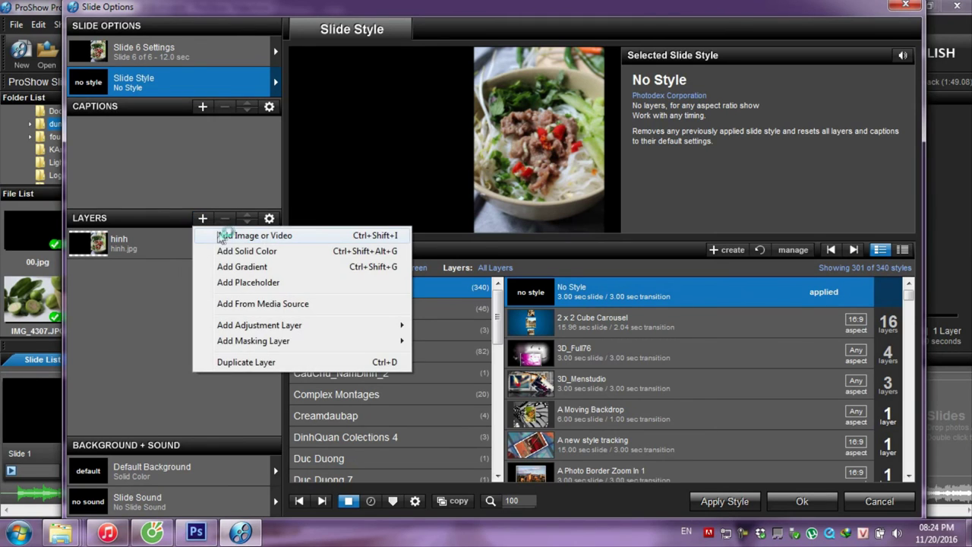
pyautogui.click(223, 232)
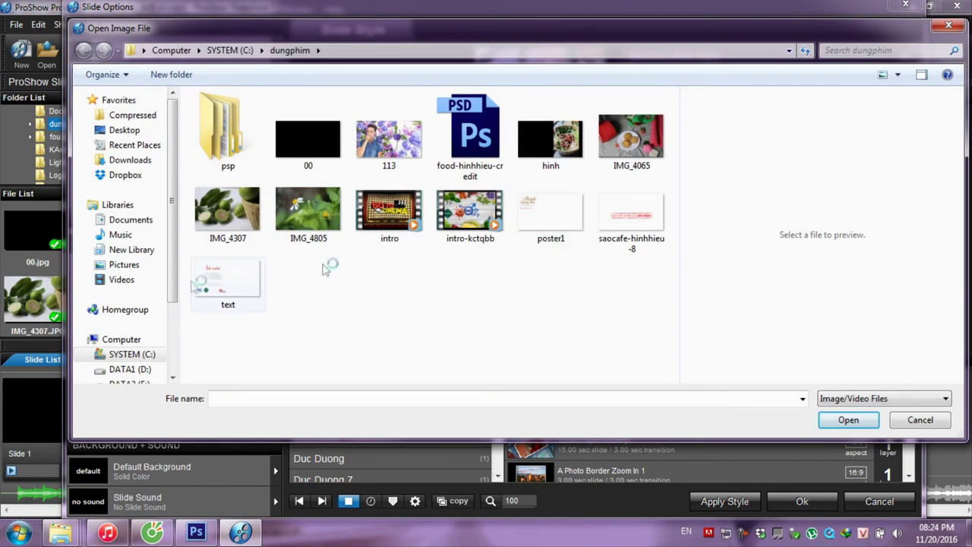
pyautogui.doubleClick(230, 261)
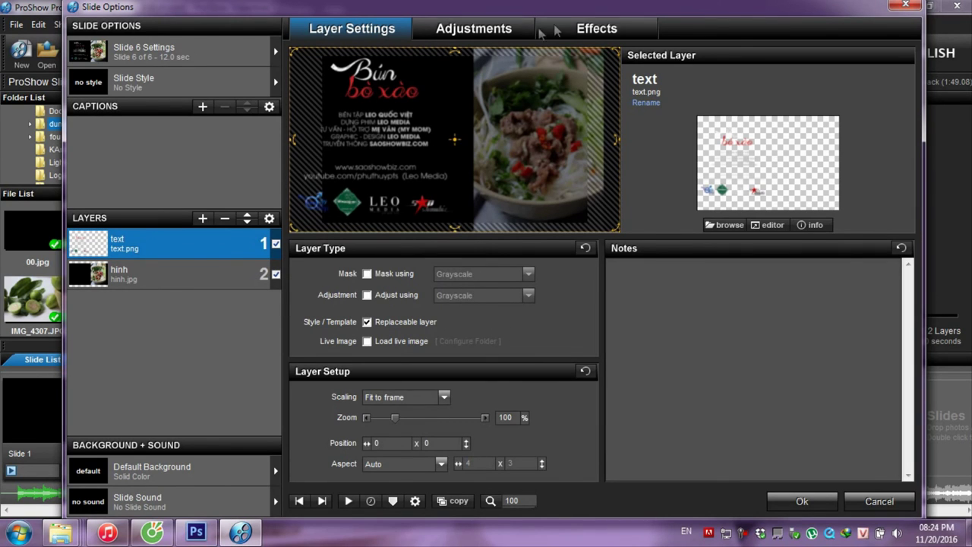
# Step: Animate the text layer upward from a starting pan of 0 x 100.96 to an ending pan of -1.63 x 0, and accept the slide options
pyautogui.click(587, 29)
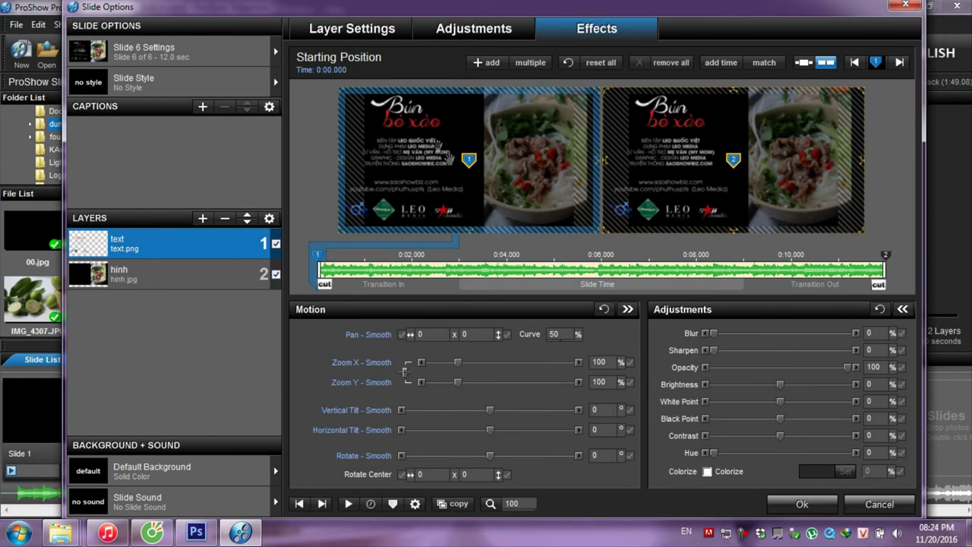
pyautogui.moveTo(421, 135); pyautogui.dragTo(417, 278)
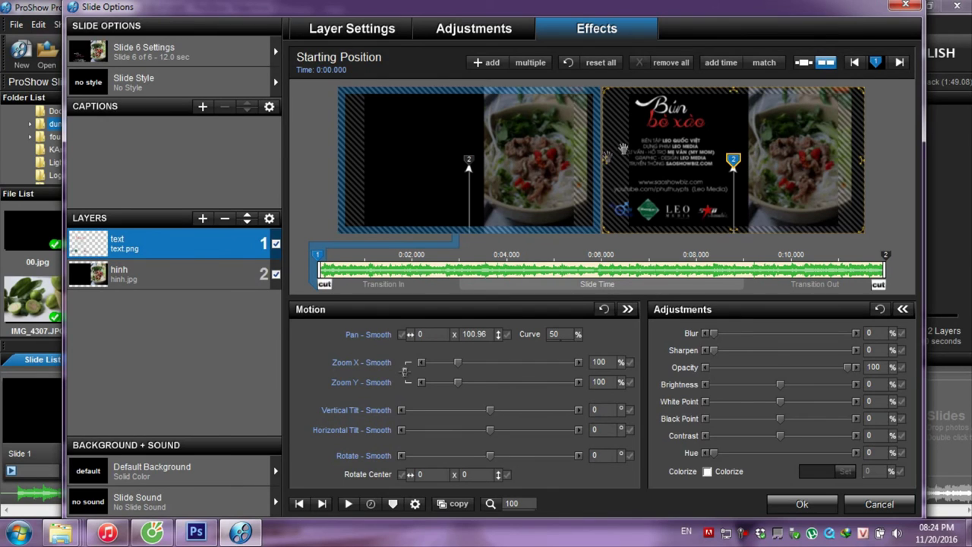
pyautogui.moveTo(685, 159)
pyautogui.mouseDown()
pyautogui.moveTo(687, 182)
pyautogui.moveTo(679, 156)
pyautogui.mouseUp()
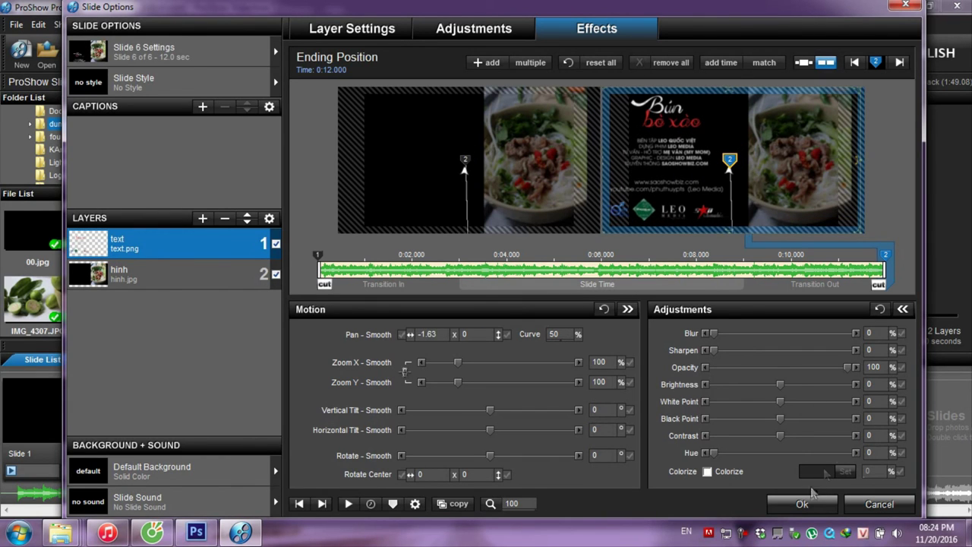
pyautogui.click(796, 506)
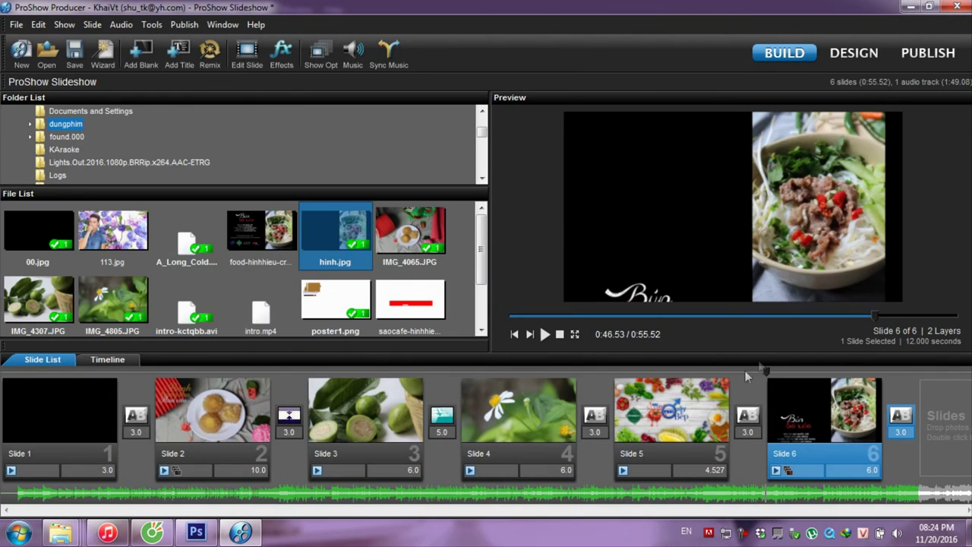
# Step: Scrub through slide 6 to preview the scrolling credits and set its slide time to 10 seconds
pyautogui.moveTo(719, 372); pyautogui.dragTo(896, 355)
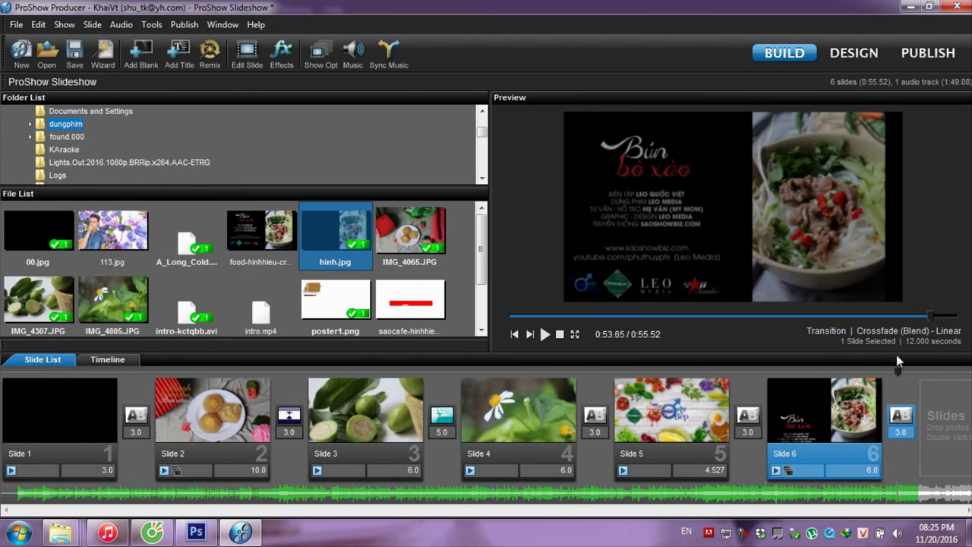
pyautogui.click(870, 469)
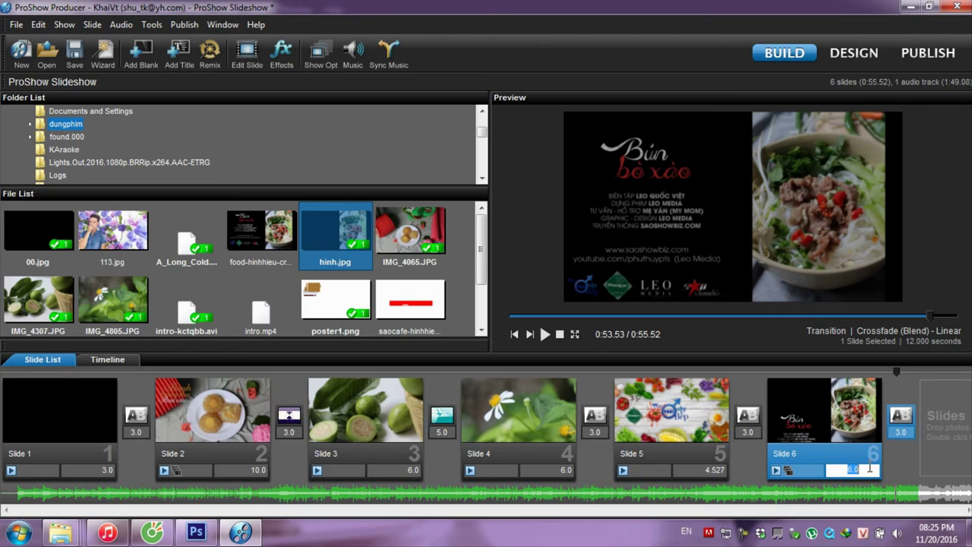
pyautogui.press('Return')
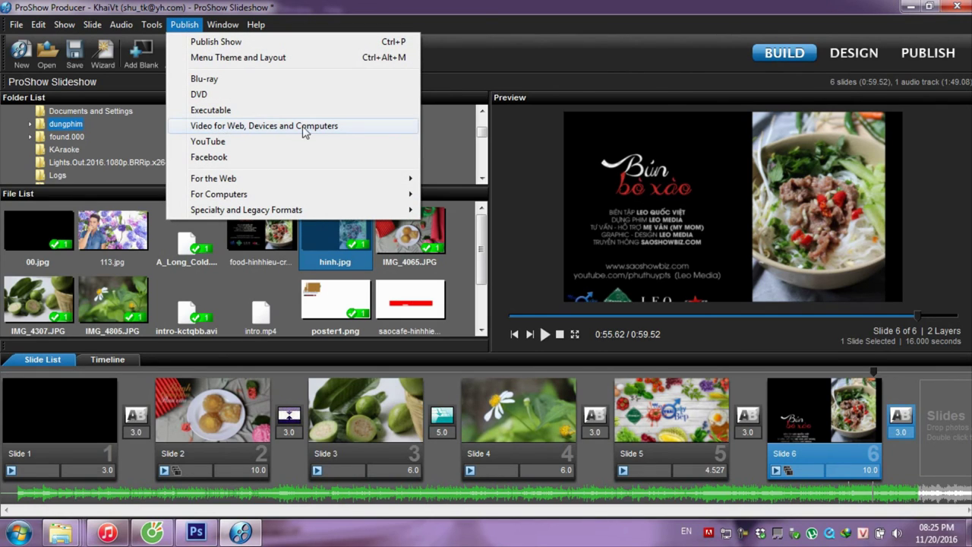
# Step: Examine the MPEG-4 H.264 1080p preset for web, device and computer video and the other publishing formats
pyautogui.click(341, 126)
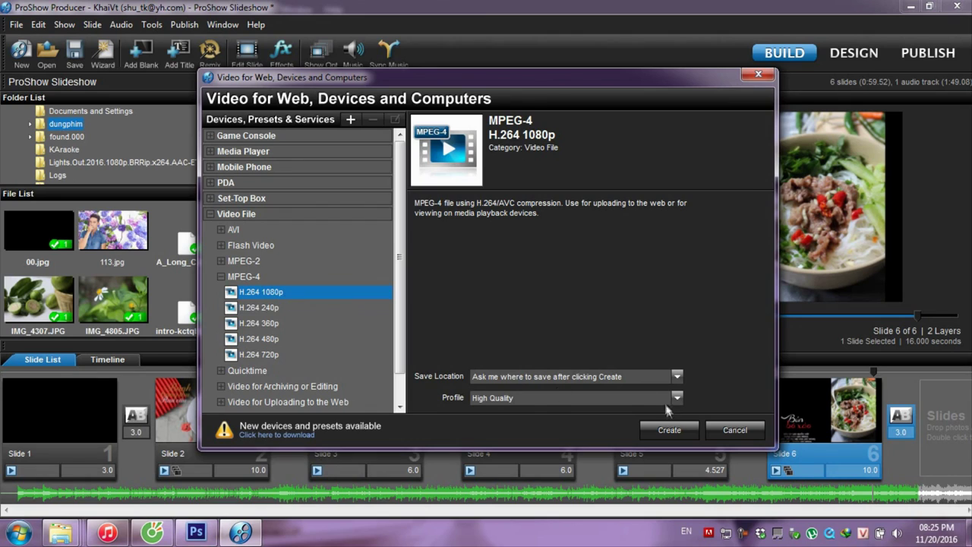
pyautogui.click(734, 430)
pyautogui.click(183, 25)
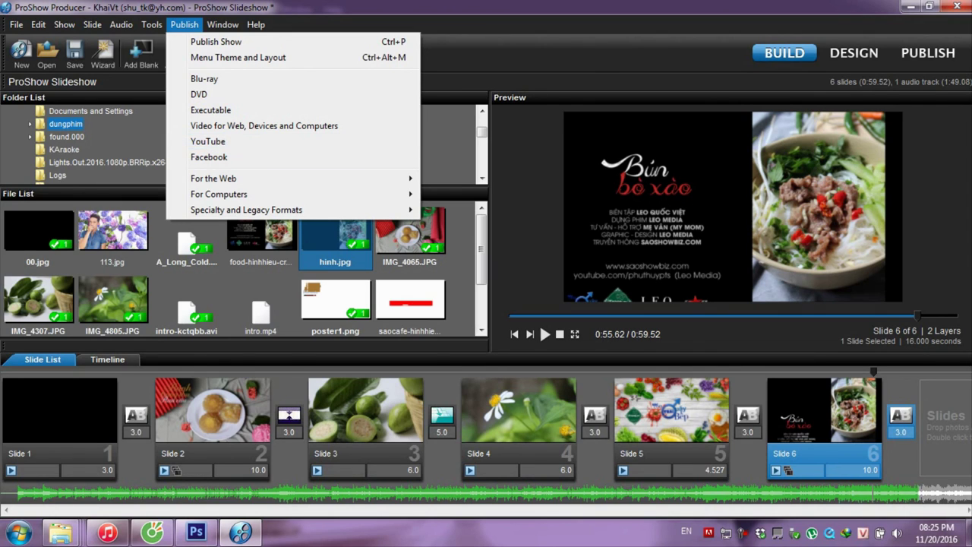
pyautogui.click(966, 447)
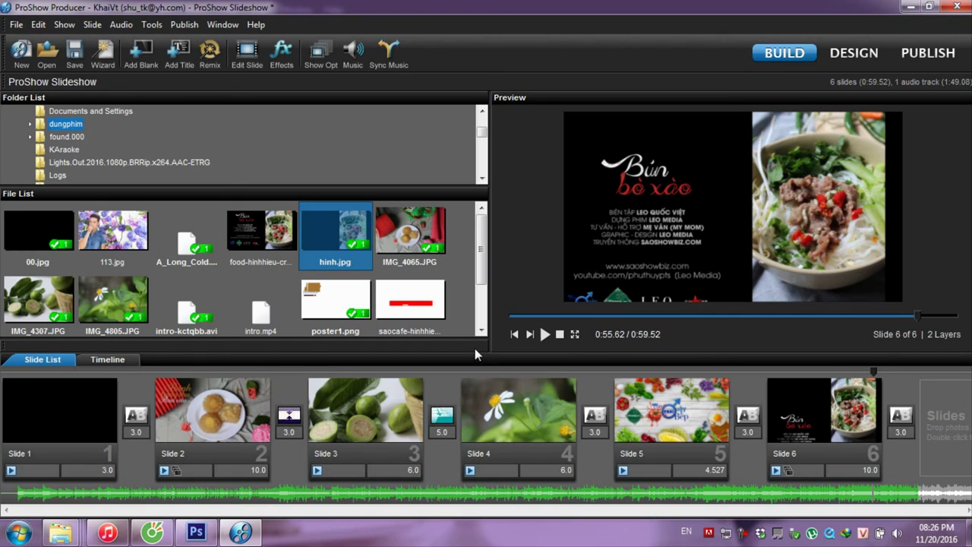
# Step: View the LEO Media YouTube channel in the browser and return to ProShow Producer
pyautogui.click(152, 532)
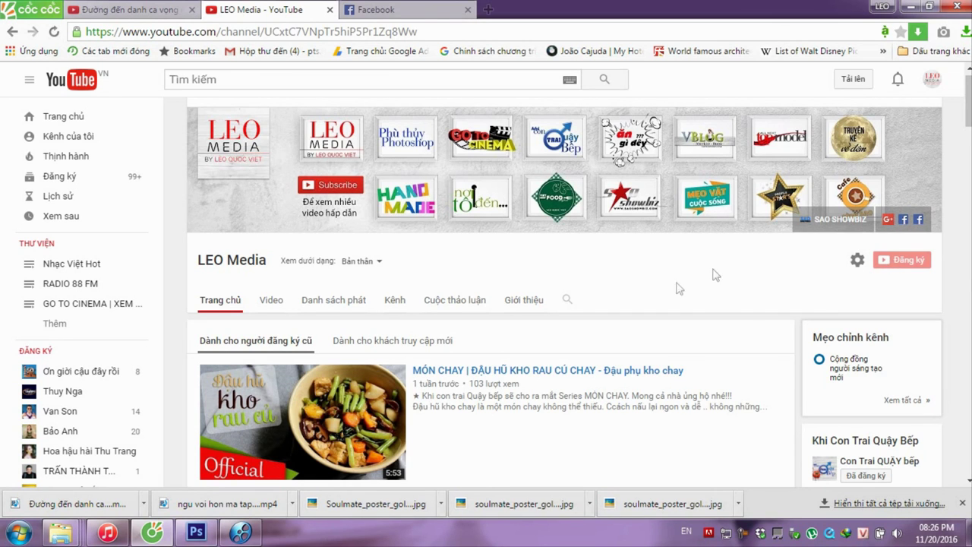
pyautogui.click(241, 532)
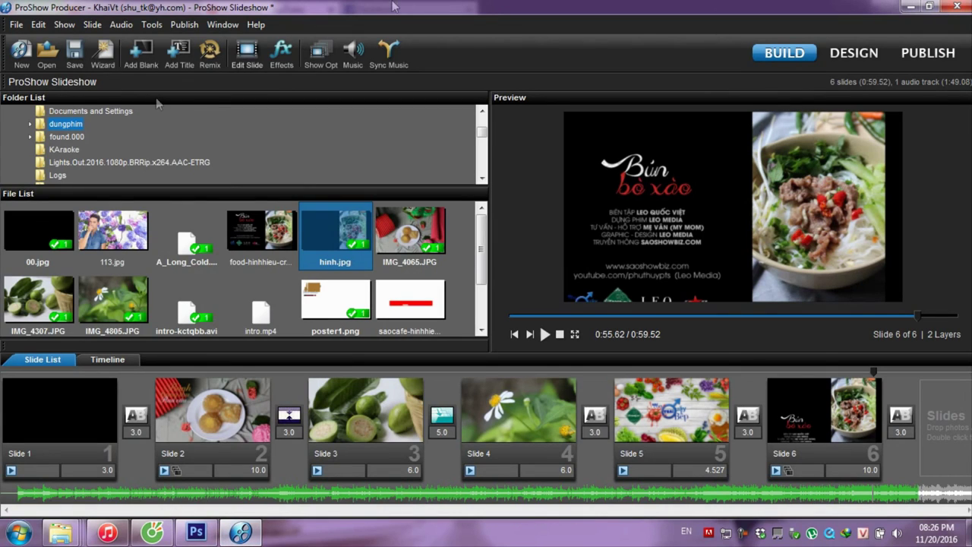